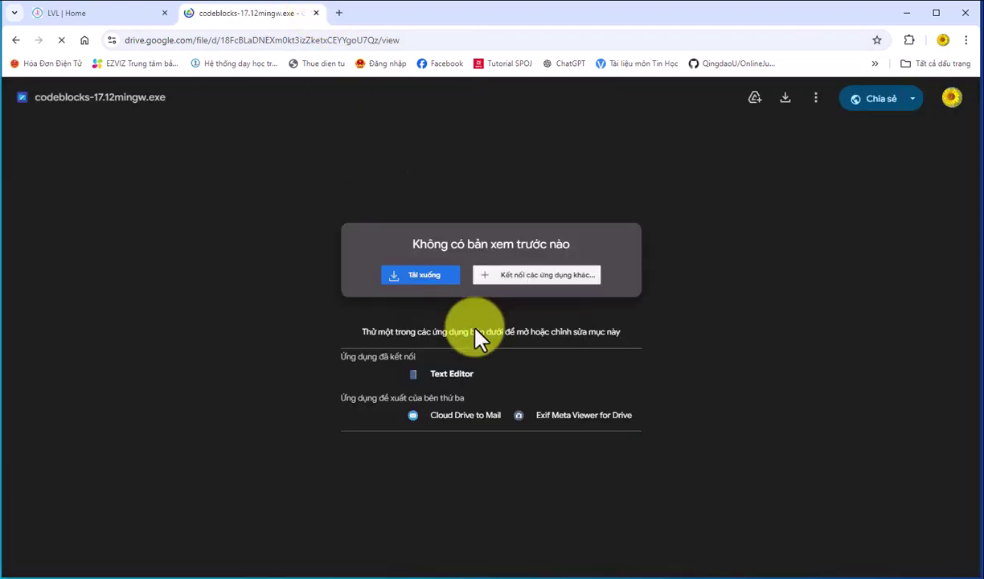
- Download codeblocks-17.12mingw.exe from Google Drive despite the virus-scan warning and save it in the Downloads folder
left_click(419, 278)
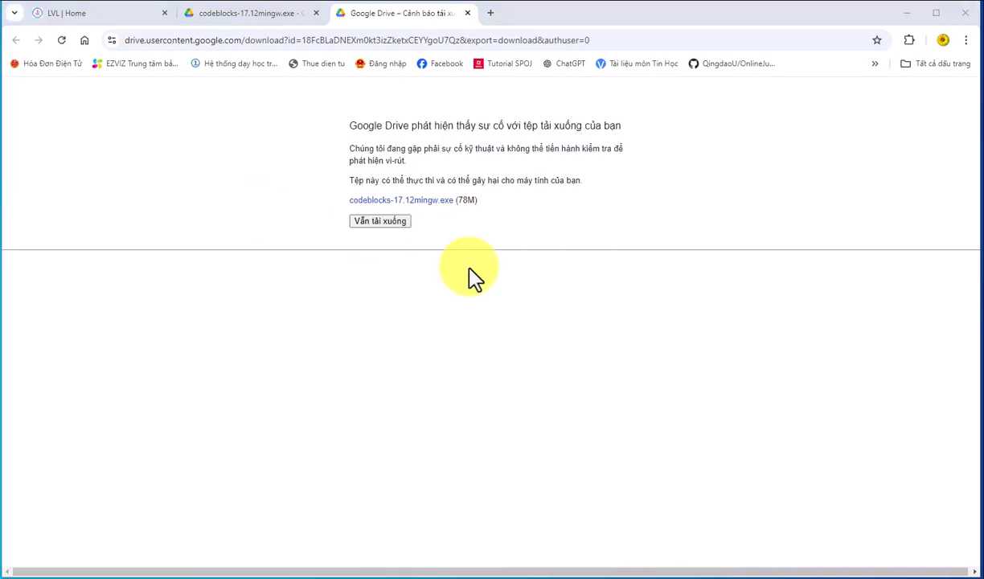
left_click(383, 225)
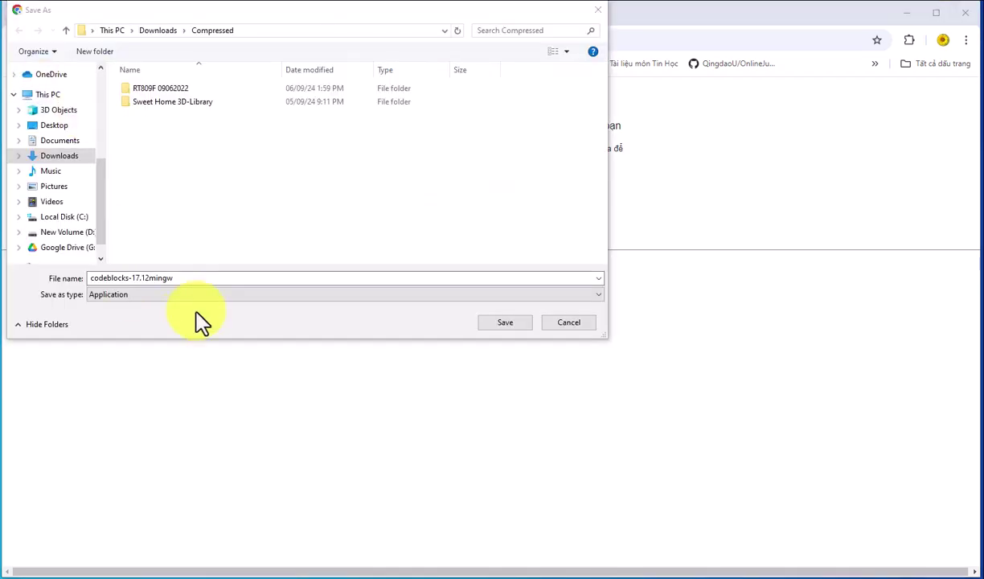
left_click(59, 157)
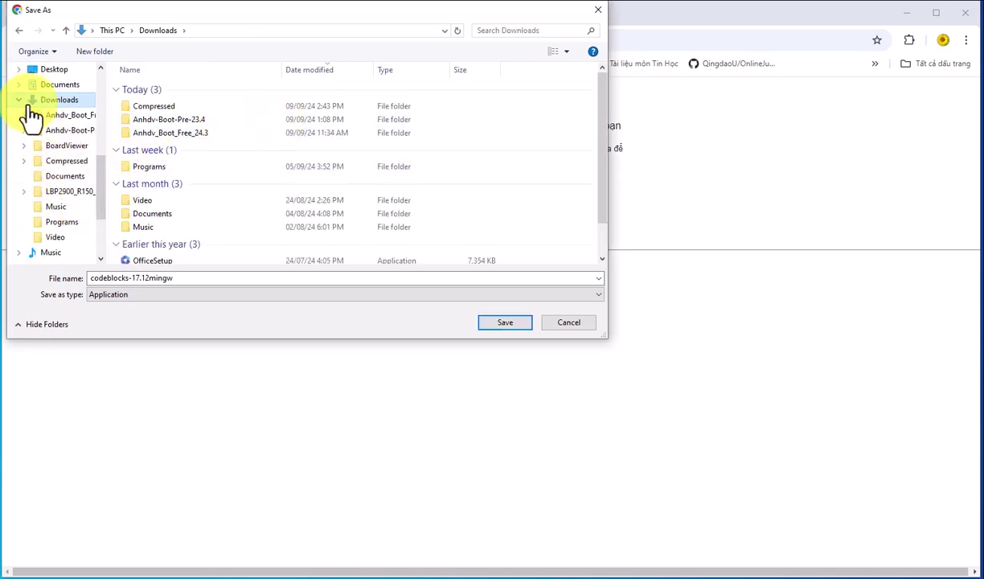
left_click(20, 100)
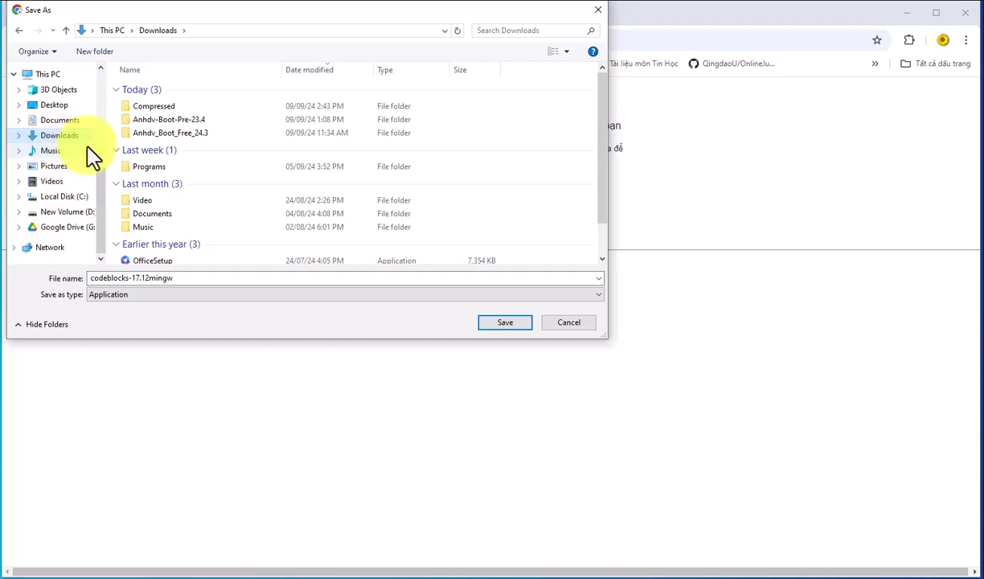
left_click(496, 325)
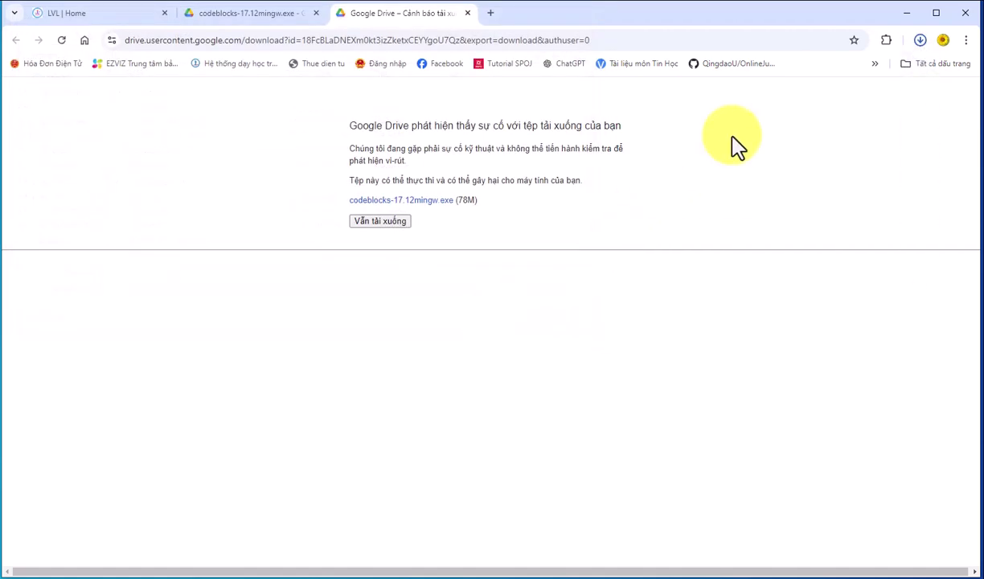
- Check the recent downloads and show codeblocks-17.12mingw.exe in its folder
left_click(921, 40)
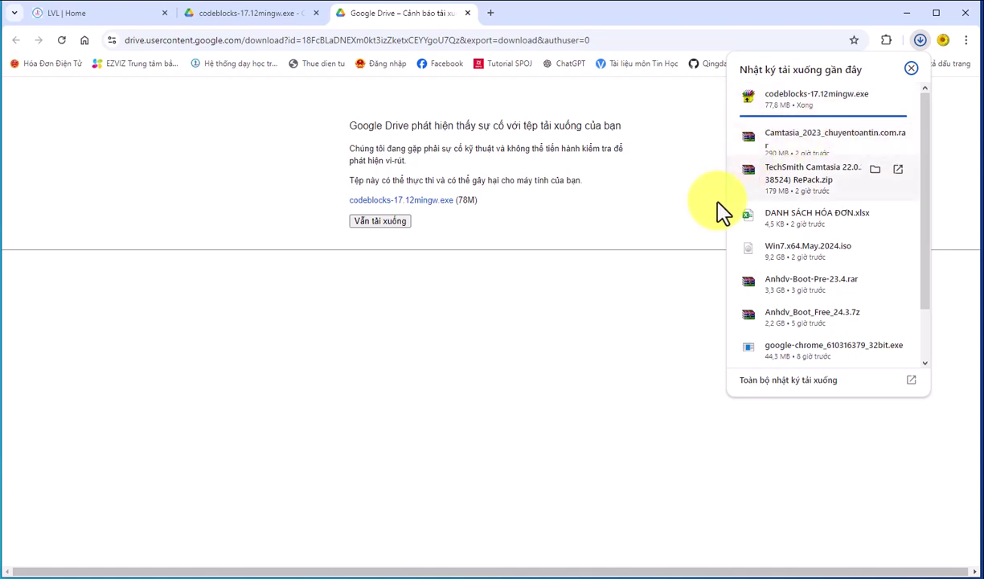
left_click(674, 274)
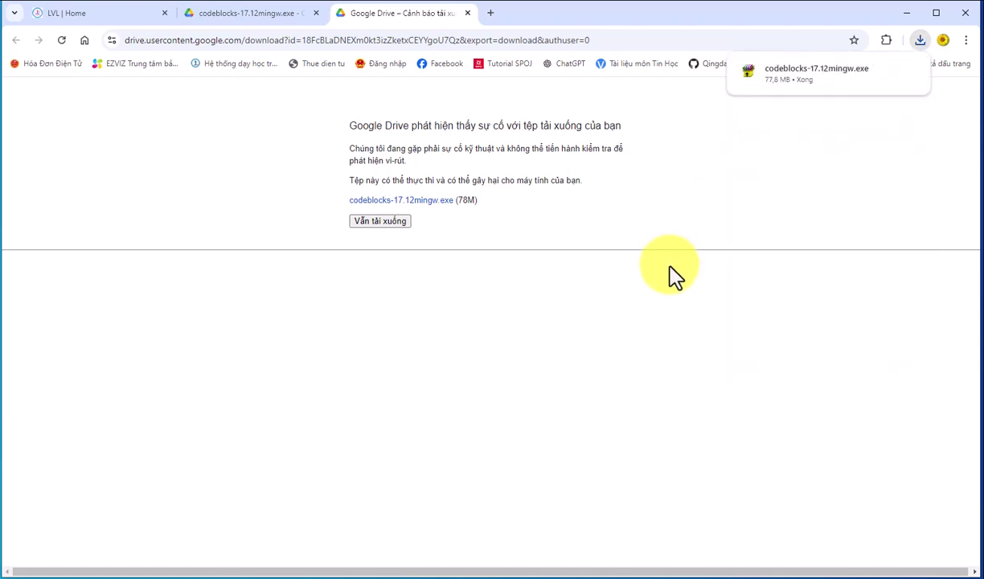
mouse_move(835, 77)
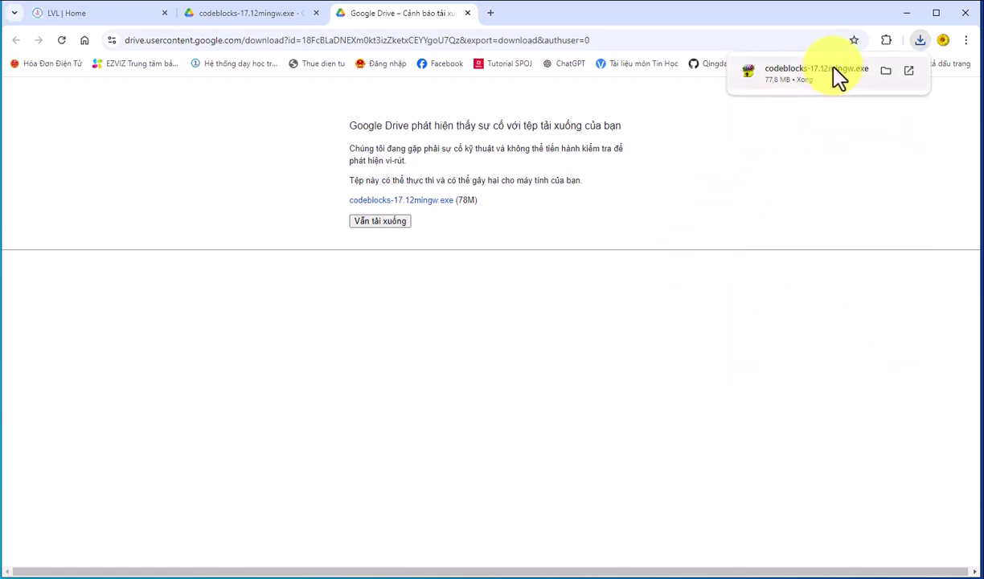
left_click(886, 72)
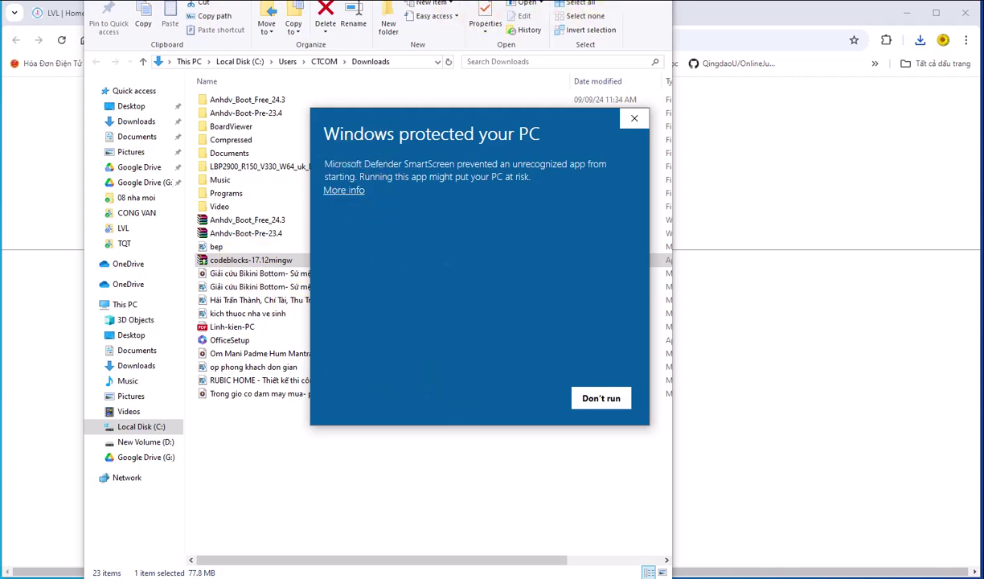
- Run the codeblocks-17.12mingw installer despite the SmartScreen block and accept its installation prompt
left_click_drag(571, 117, 463, 118)
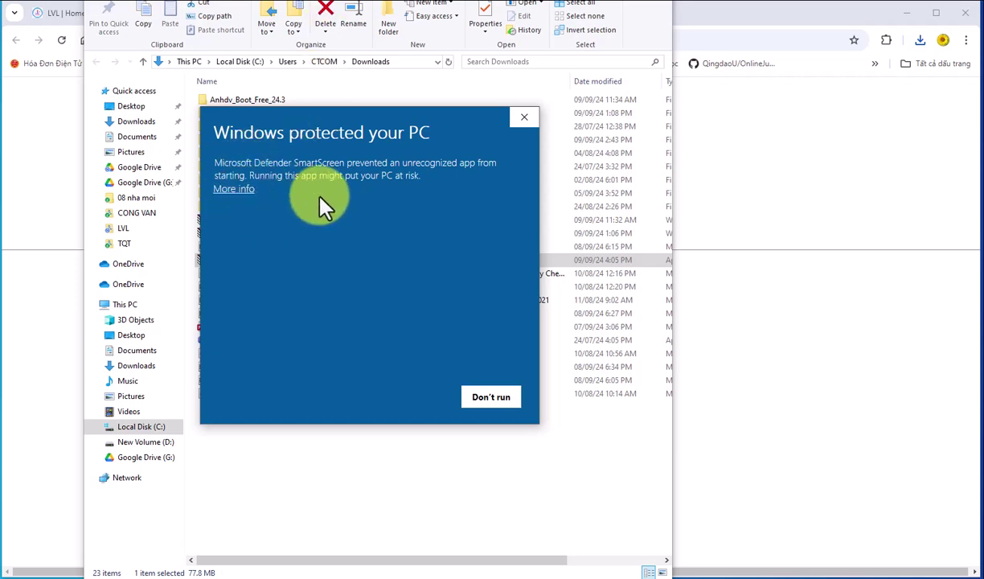
left_click(233, 192)
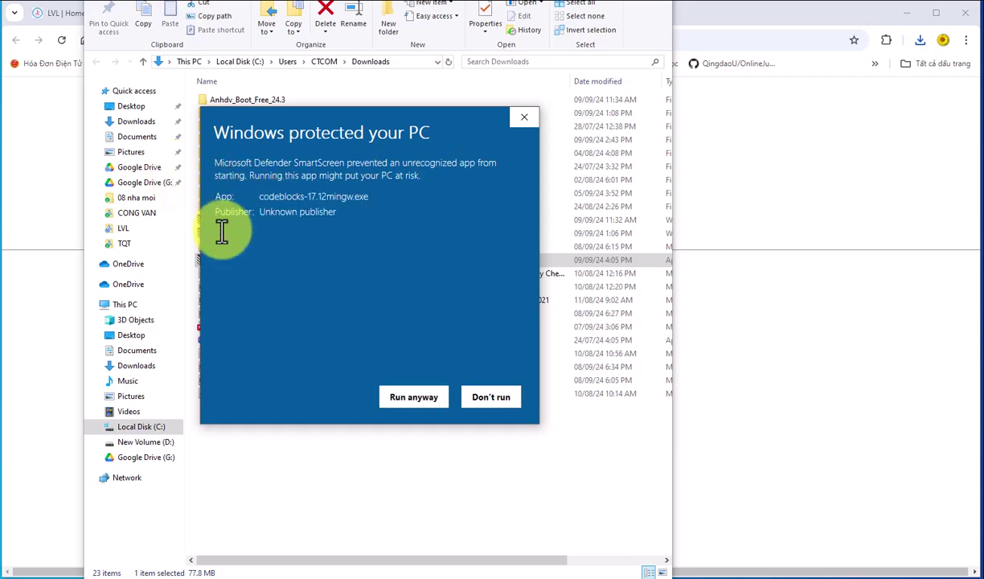
left_click(413, 399)
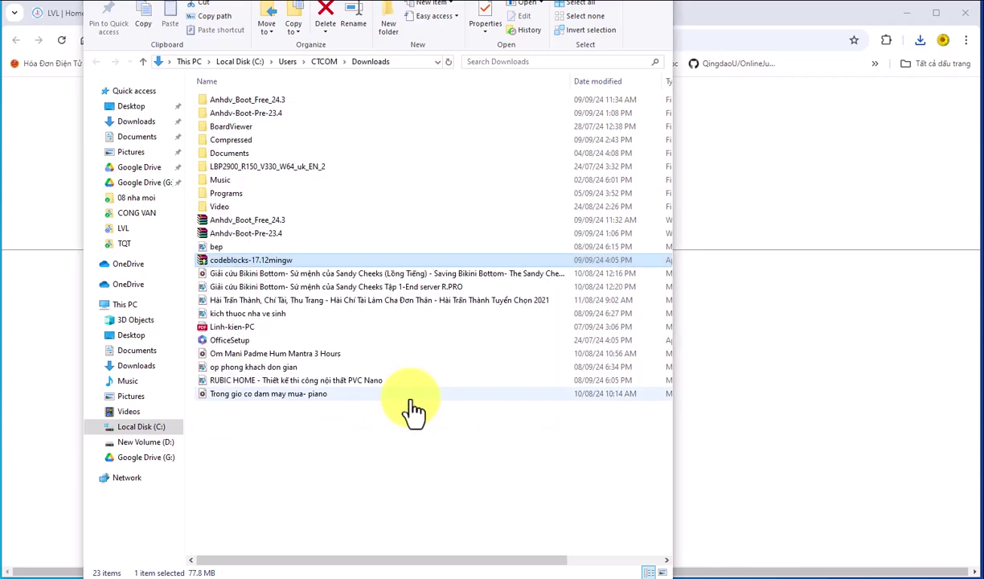
key("alt+Tab")
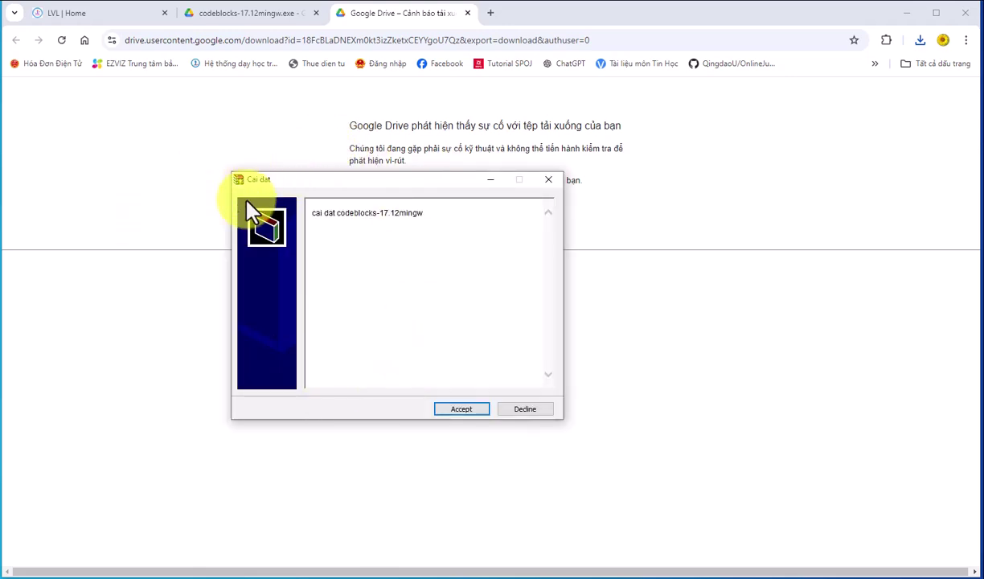
left_click(462, 410)
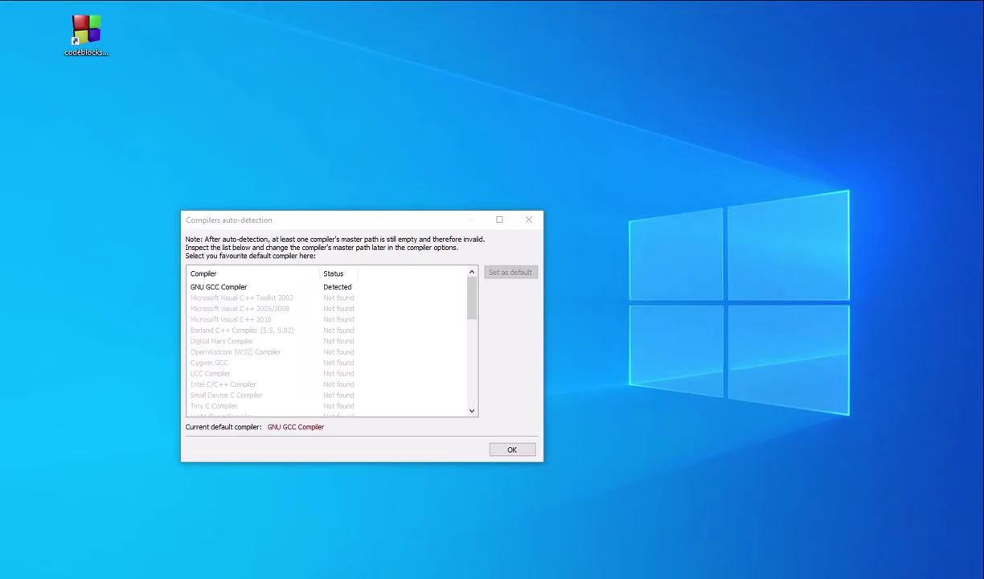
- Select GNU GCC Compiler in the compilers auto-detection list and confirm the dialog
left_click_drag(277, 219, 391, 176)
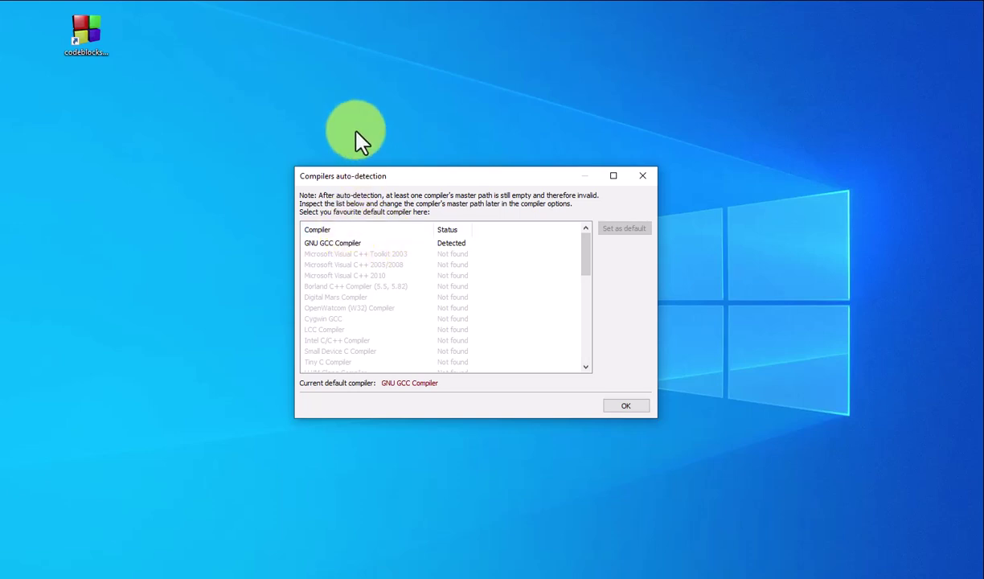
left_click_drag(354, 178, 349, 156)
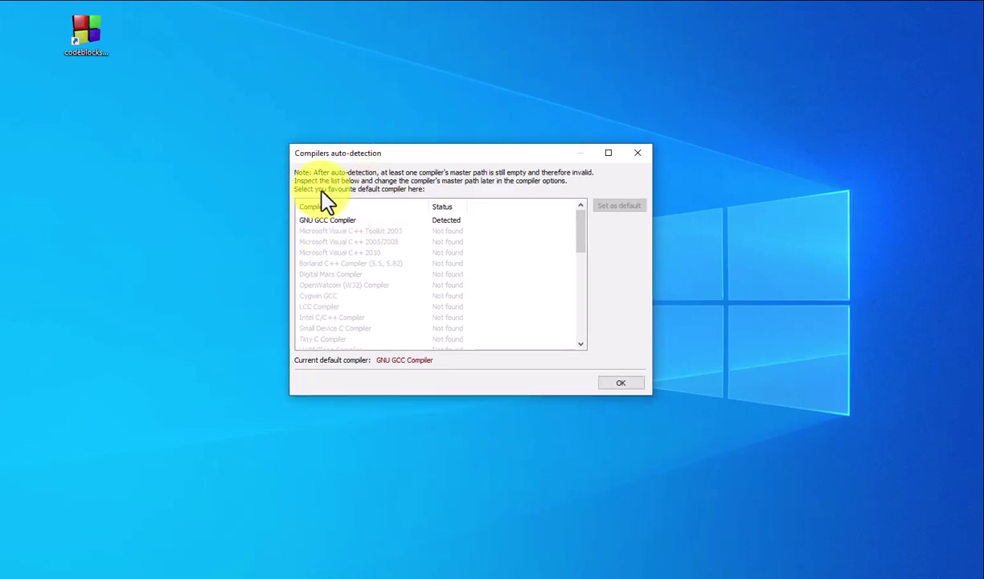
left_click(317, 221)
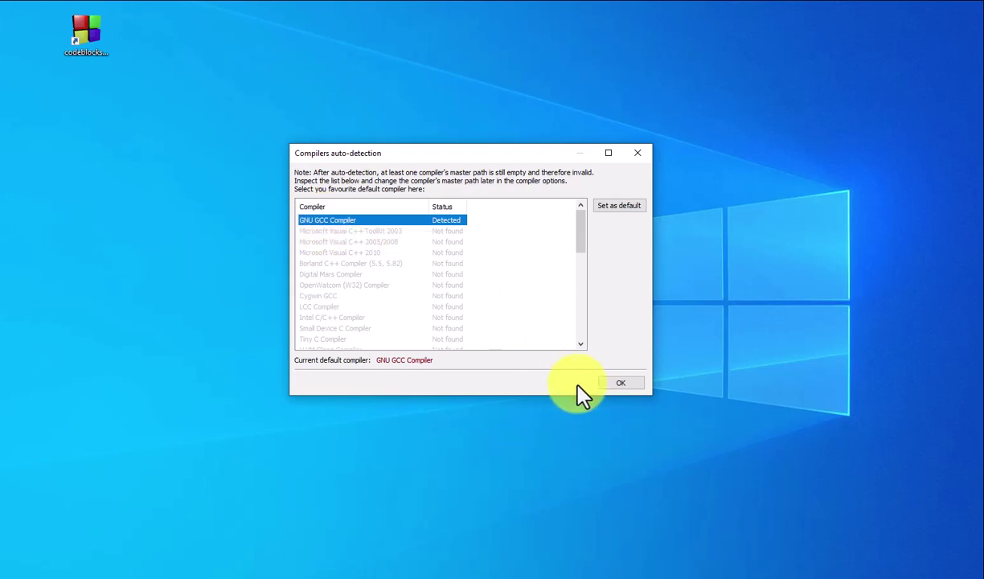
left_click(620, 384)
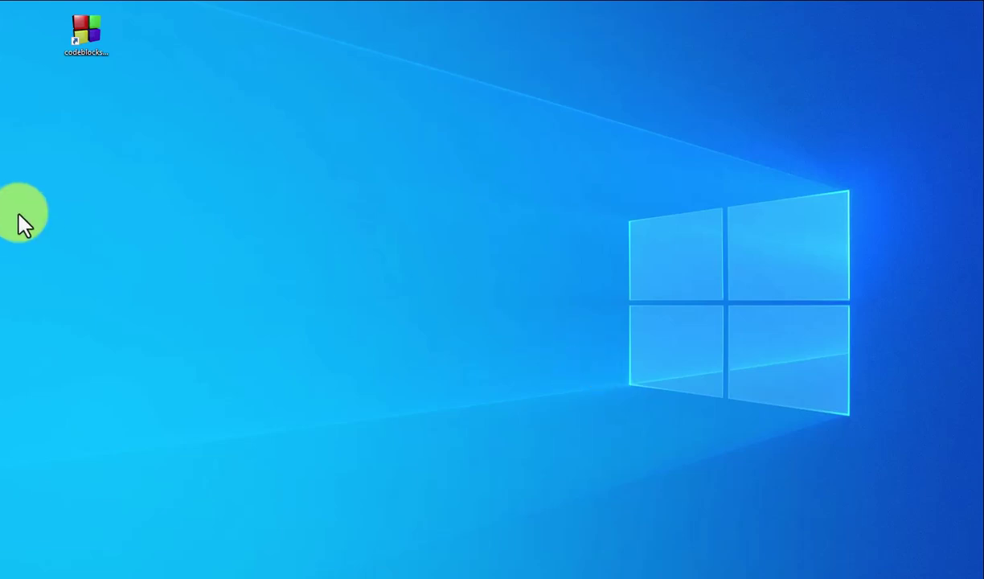
- Launch Code::Blocks from the desktop and choose to leave the file associations as they are
double_click(86, 32)
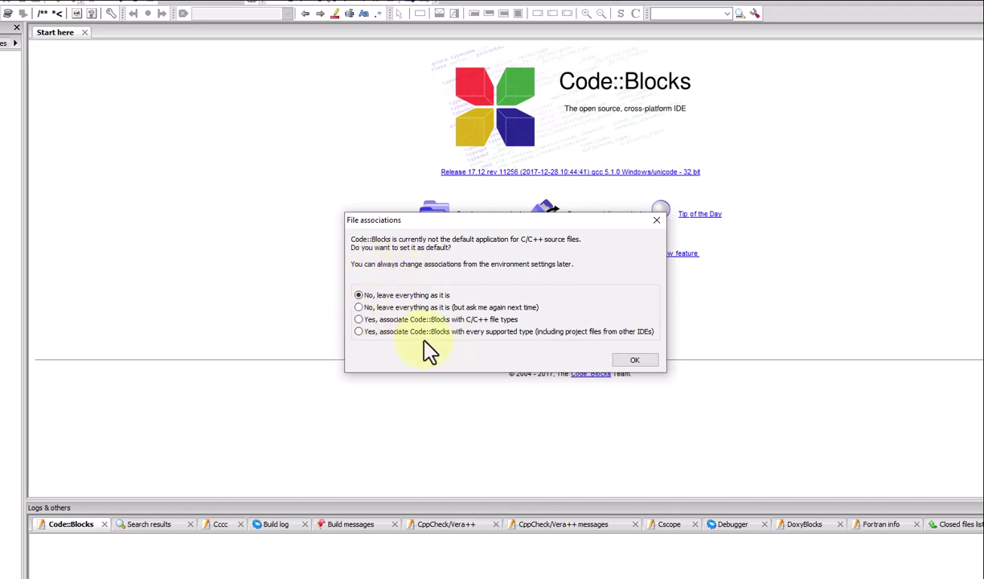
left_click(381, 321)
left_click(360, 296)
left_click(632, 362)
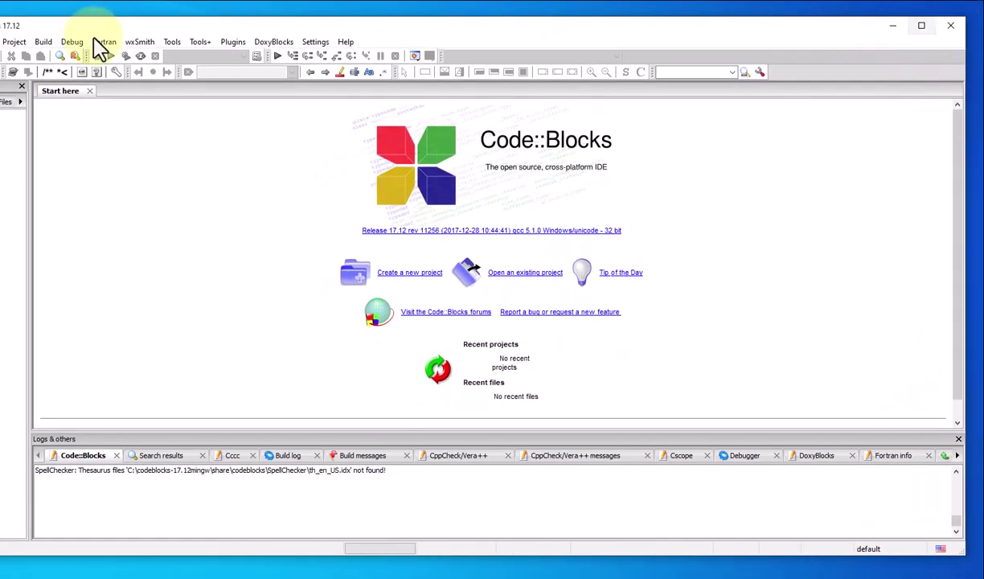
- Move and enlarge the Code::Blocks window to fit the screen, and close the Management pane
left_click_drag(0, 25, 10, 25)
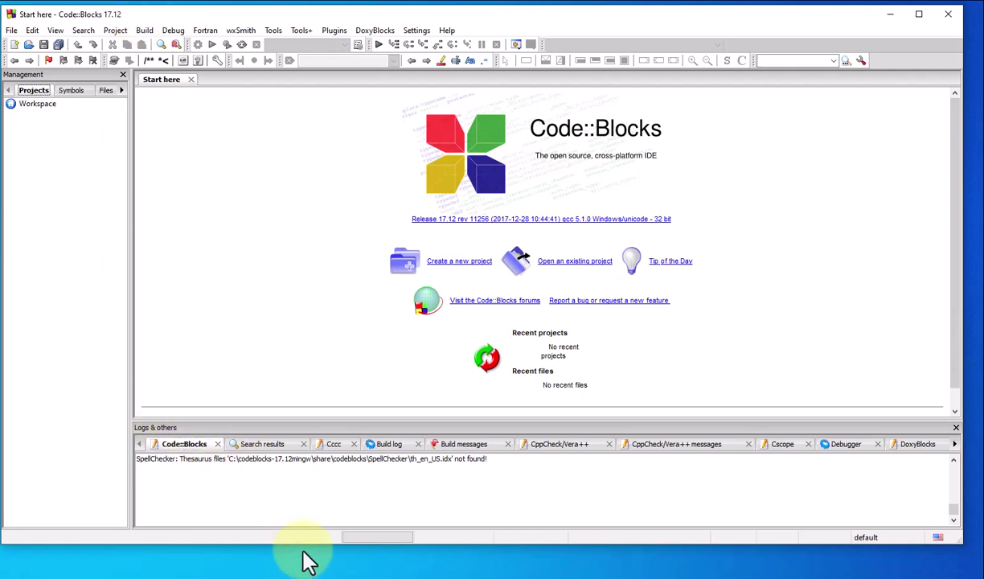
left_click_drag(309, 544, 311, 572)
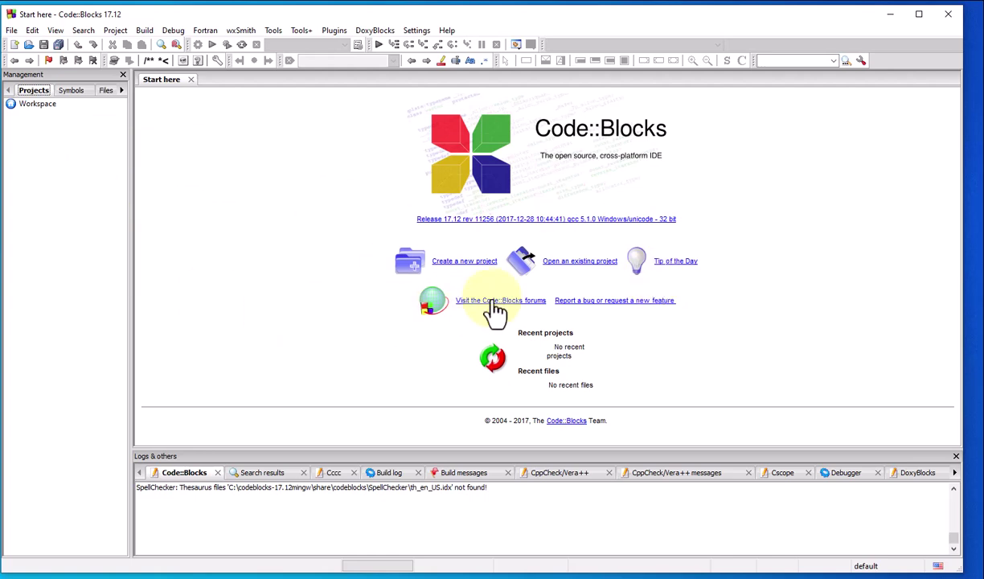
left_click(123, 75)
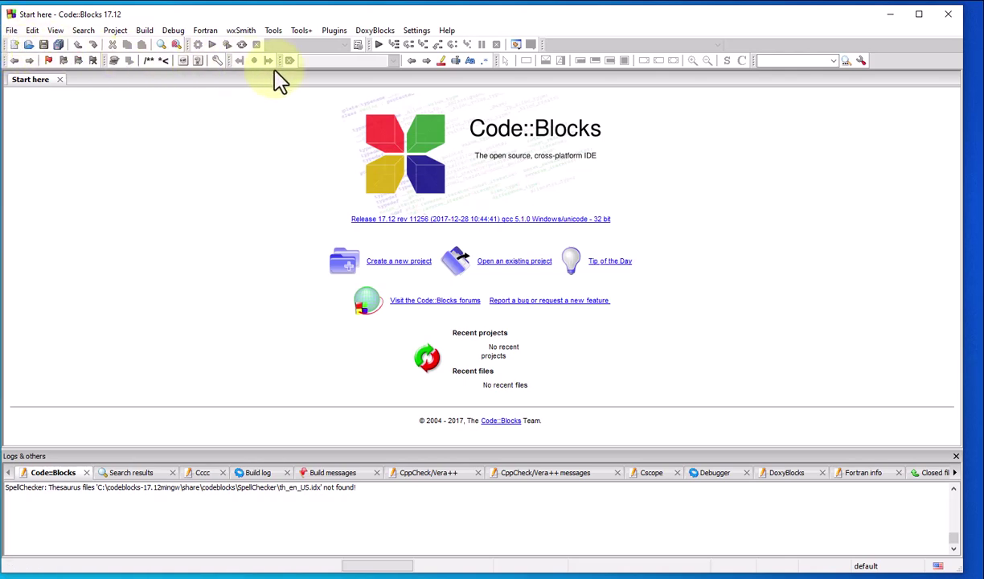
left_click(13, 31)
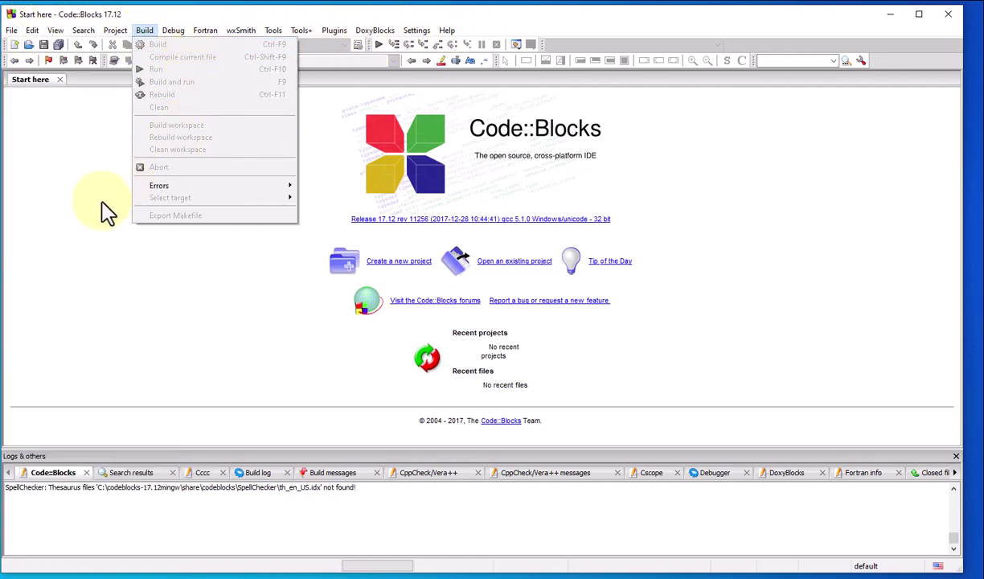
left_click(65, 160)
left_click(13, 30)
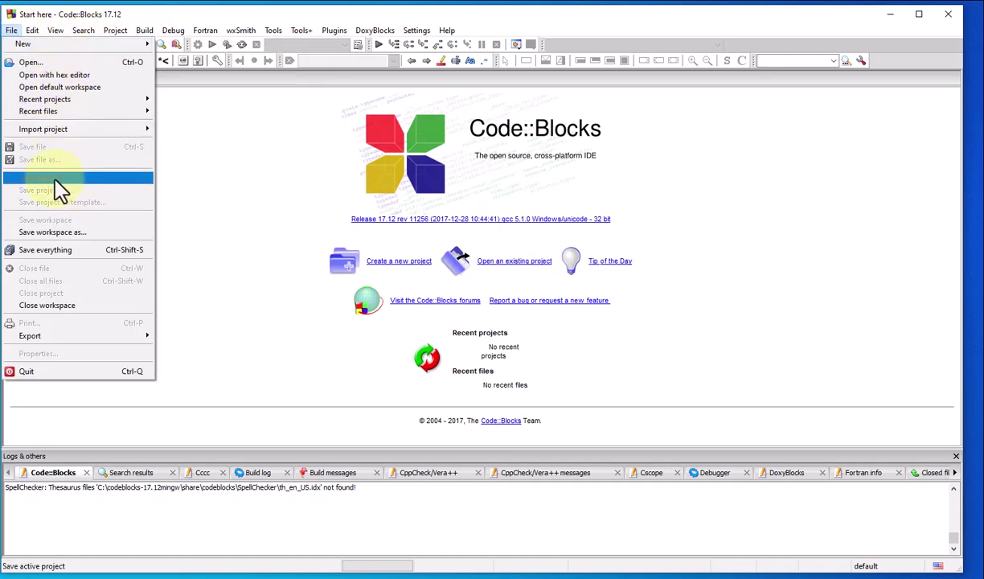
left_click(219, 213)
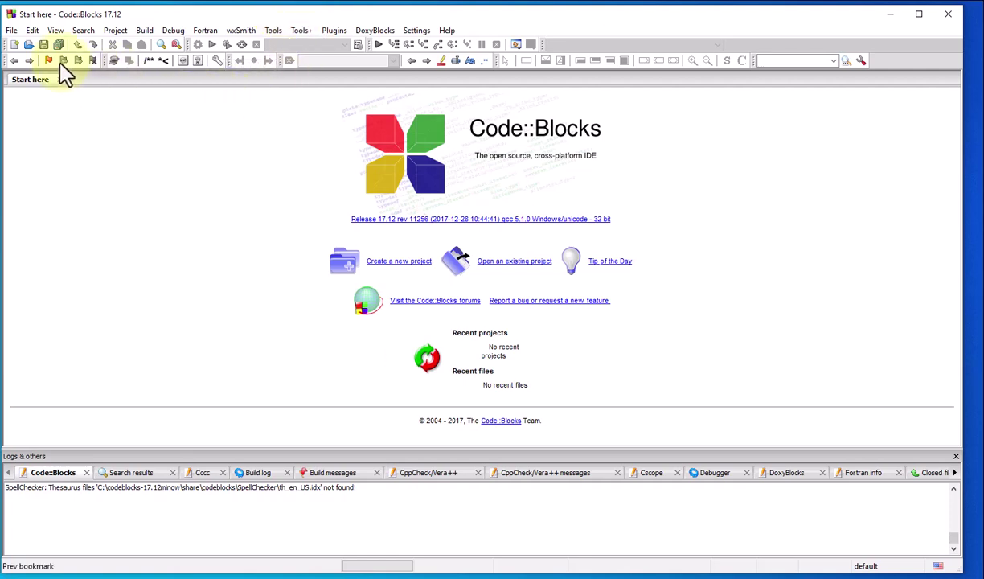
left_click(11, 32)
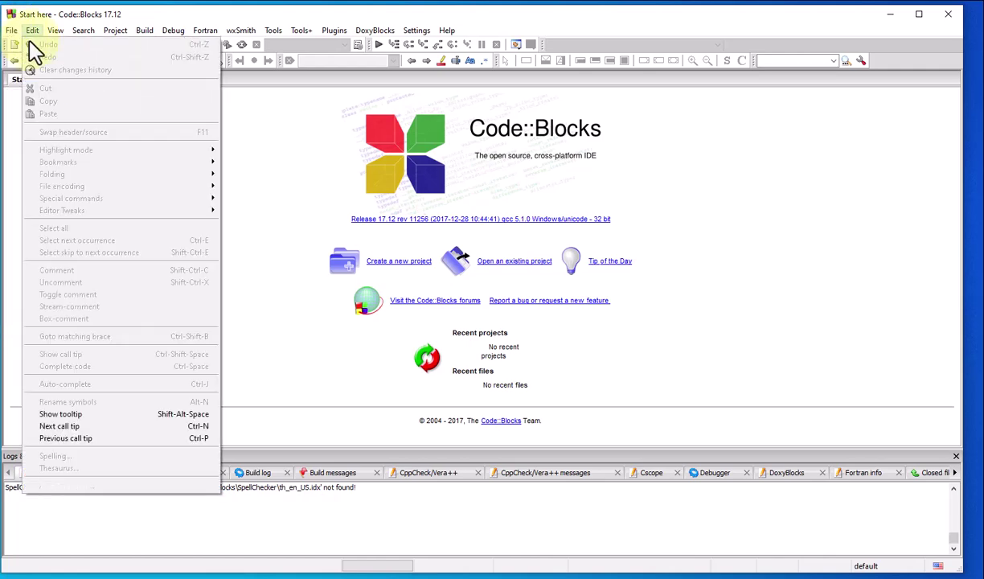
mouse_move(26, 50)
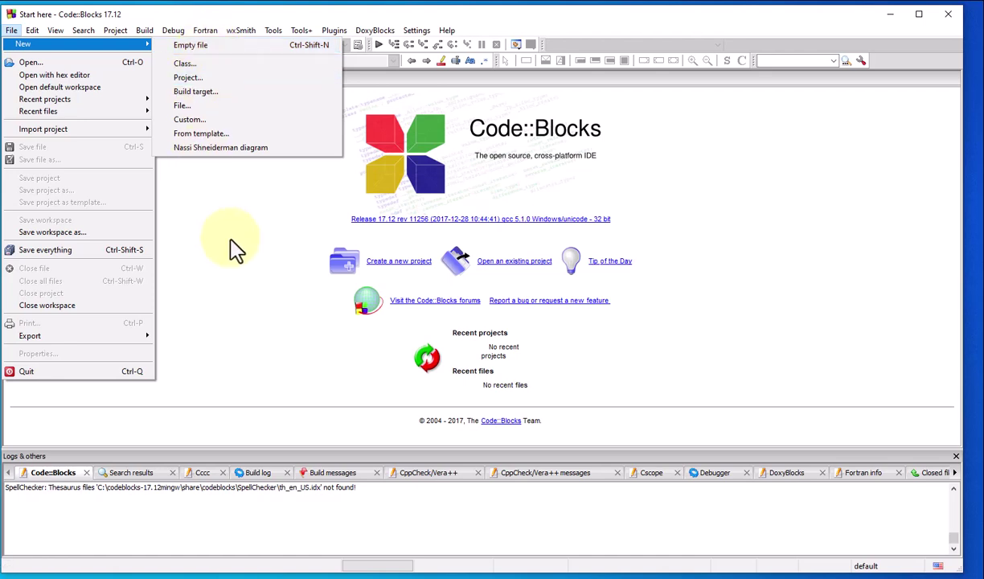
left_click(235, 259)
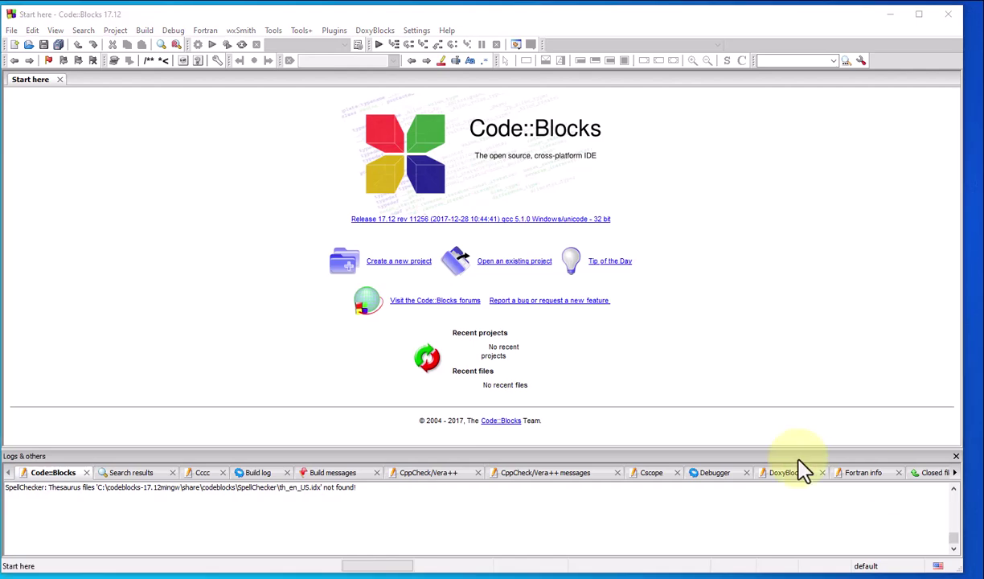
- Switch to the Word document TOM TAT LY THUYET C++, move its window higher, and bring up the start of lesson 1
key("alt+Tab")
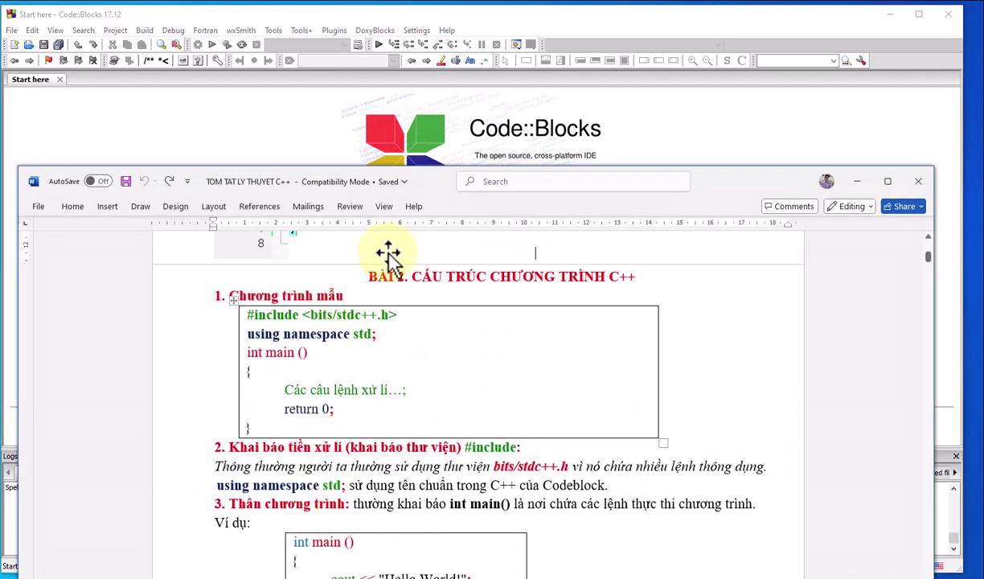
left_click_drag(426, 181, 415, 34)
scroll(434, 172, "up", 5)
scroll(432, 169, "up", 3)
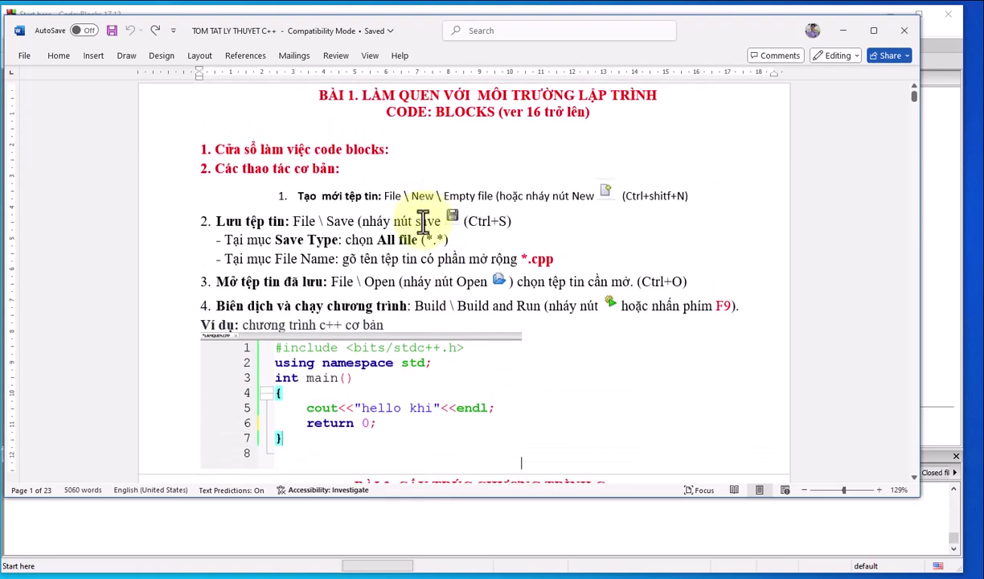
- Set the font of the list items on creating and saving a file to Times New Roman
left_click_drag(271, 197, 728, 215)
left_click(59, 56)
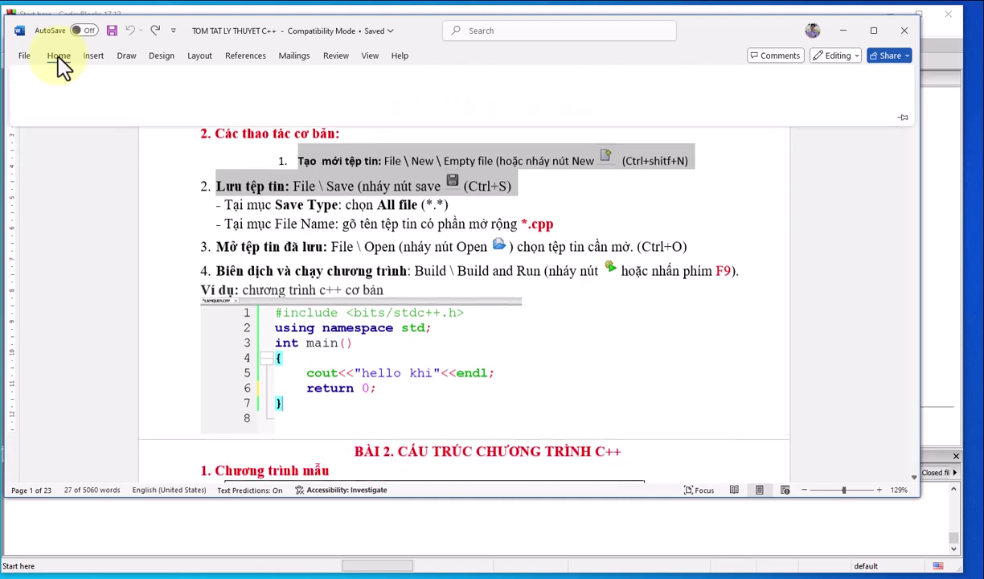
left_click(145, 81)
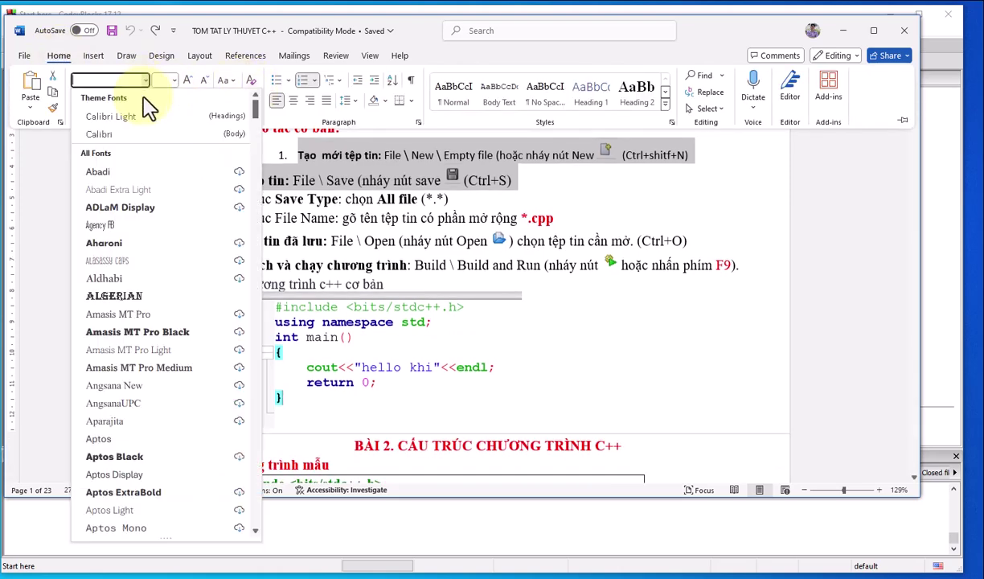
type("t")
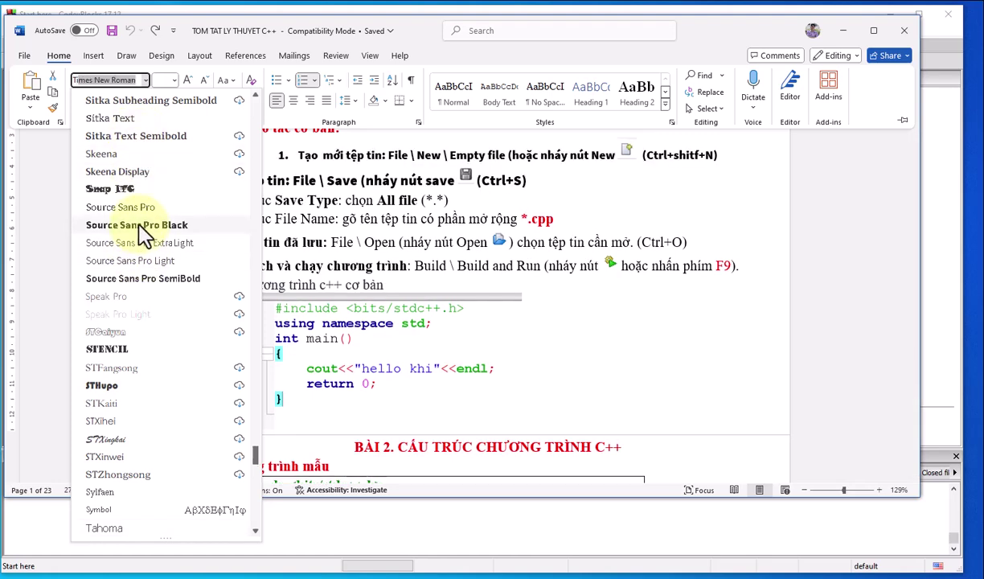
type("i")
key("Return")
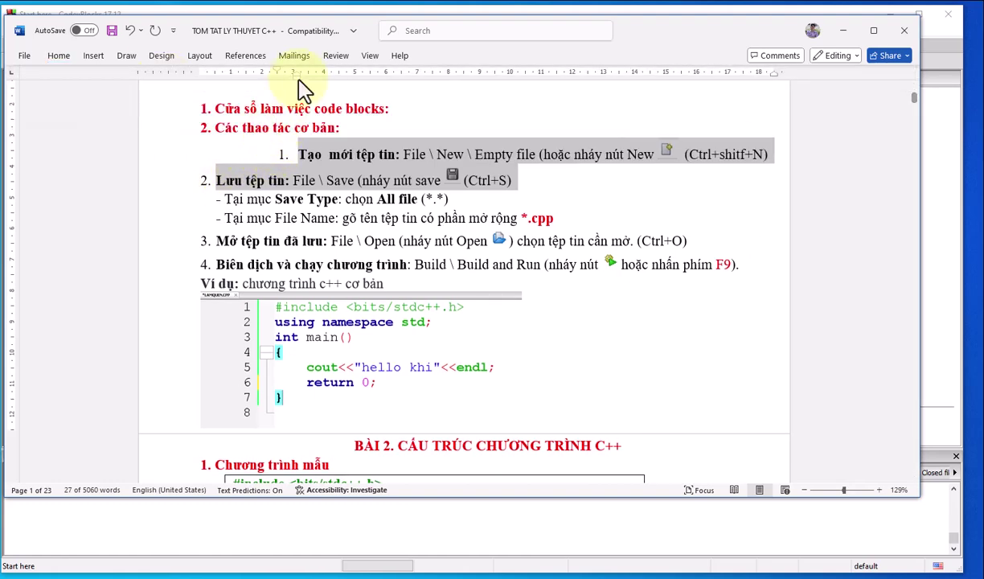
- Reduce the left indent of the list items on creating and saving a file so they sit near the text margin
mouse_move(297, 81)
left_mouse_down()
mouse_move(216, 109)
mouse_move(211, 77)
mouse_move(199, 77)
mouse_move(206, 89)
left_mouse_up()
left_click(245, 218)
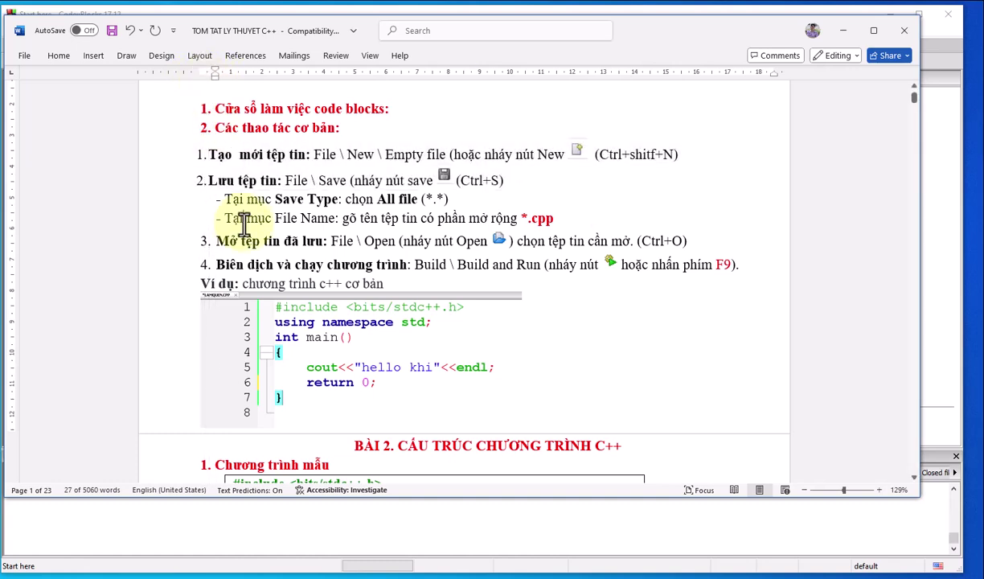
- Review the note on creating a file, switch to Code::Blocks, and create a new empty file
left_click(323, 153)
left_click(373, 154)
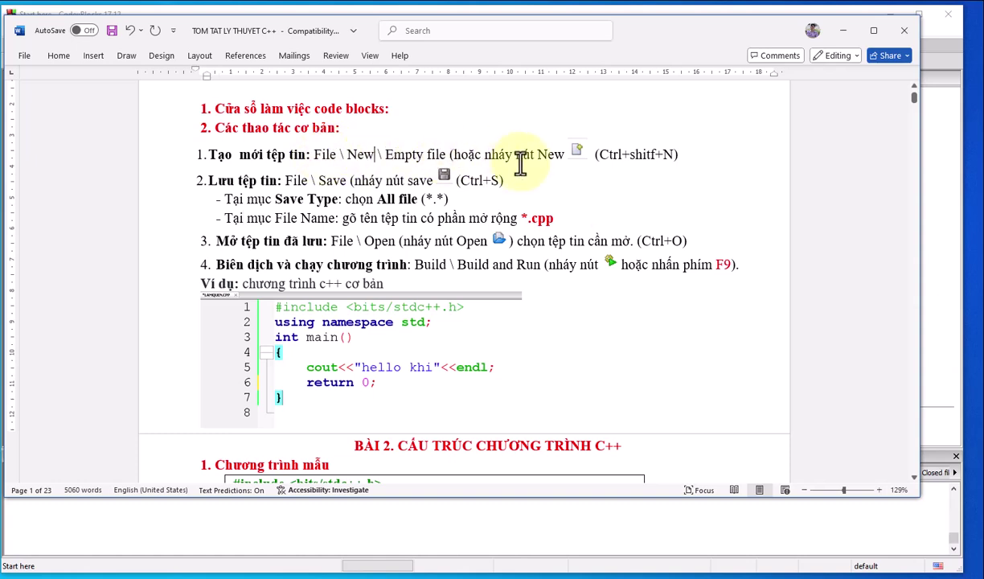
left_click(579, 151)
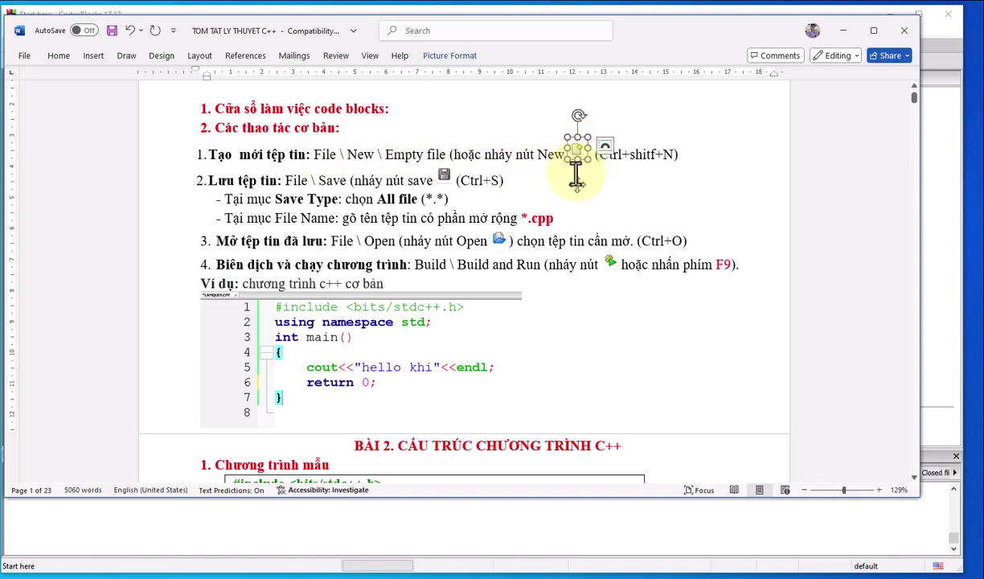
left_click_drag(672, 155, 599, 155)
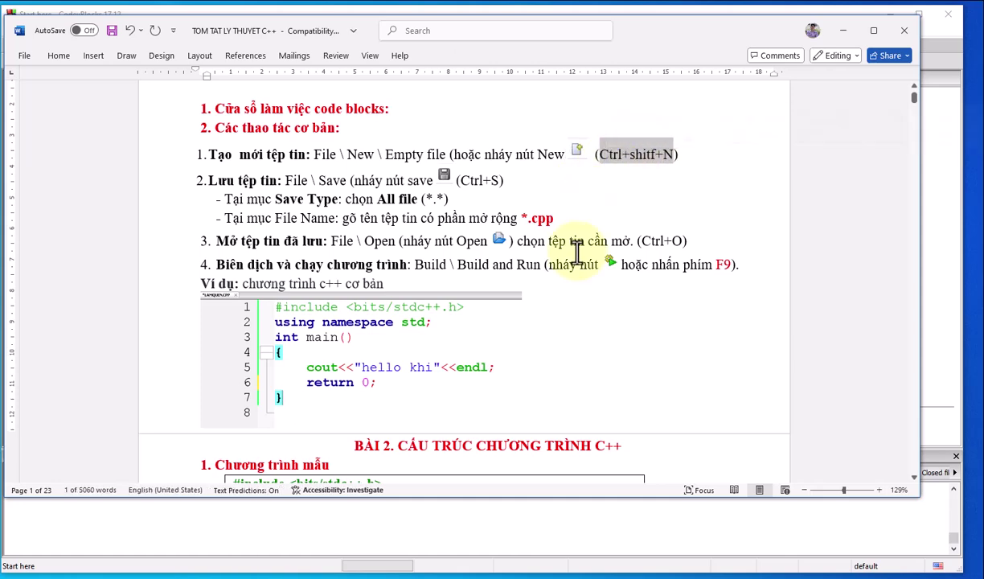
left_click(292, 514)
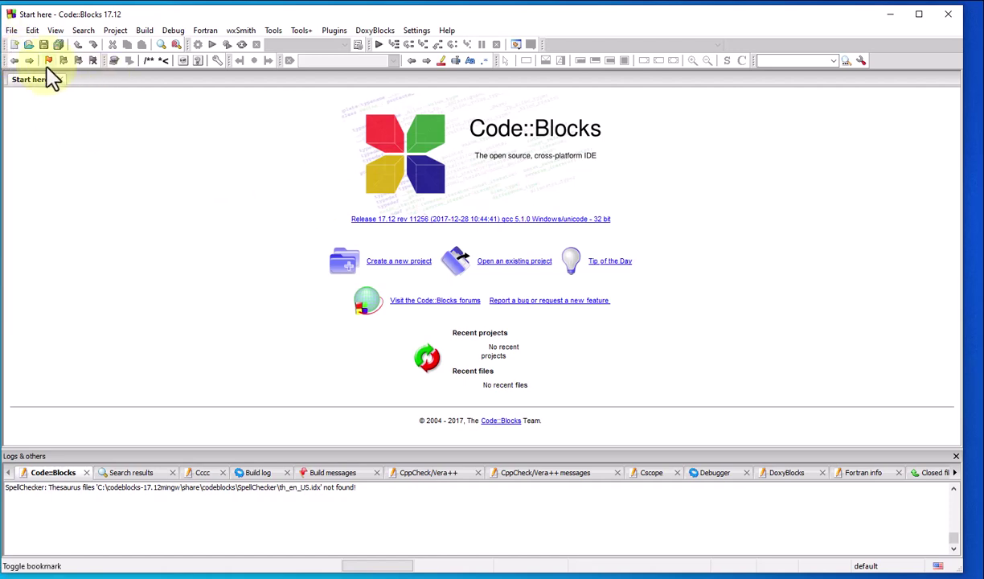
left_click(22, 46)
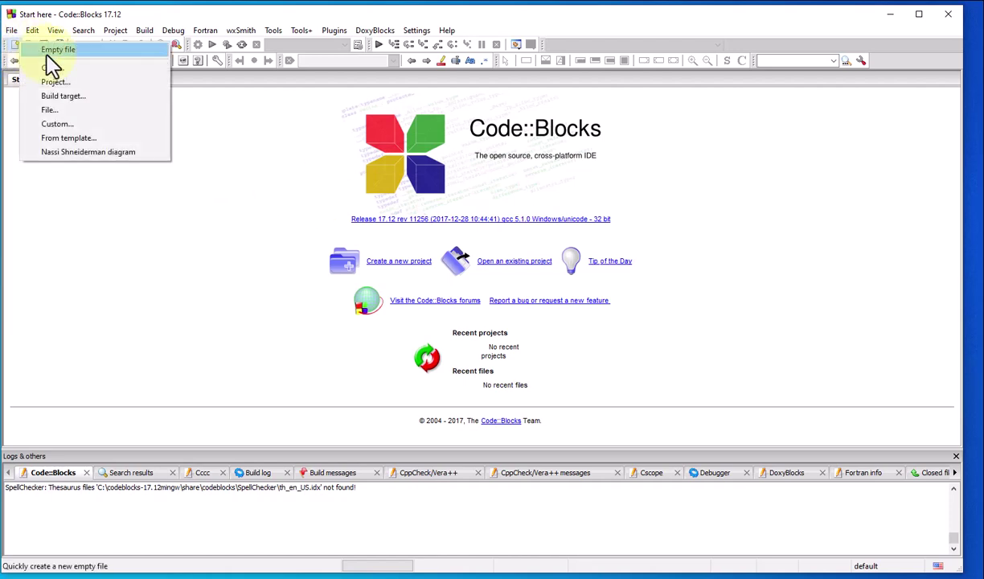
left_click(88, 50)
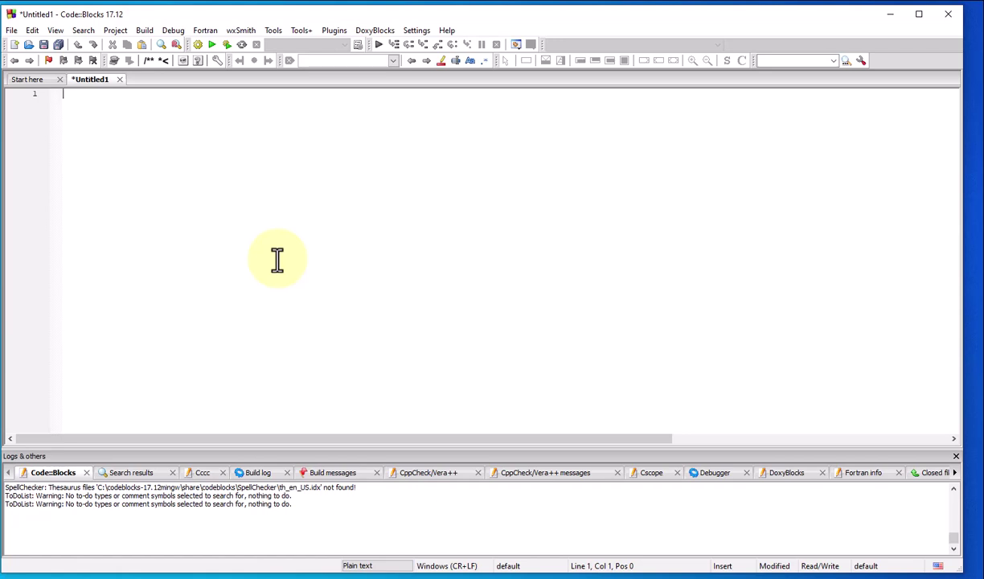
- Check the saving instructions in the Word notes, return to Code::Blocks, and begin saving the untitled file
key("alt+Tab")
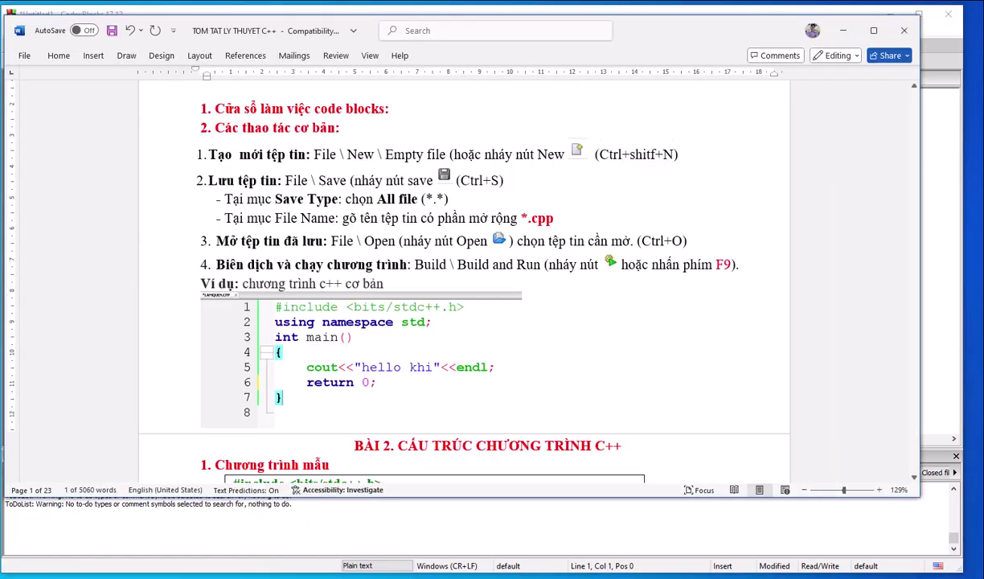
left_click_drag(209, 201, 245, 201)
left_click(251, 201)
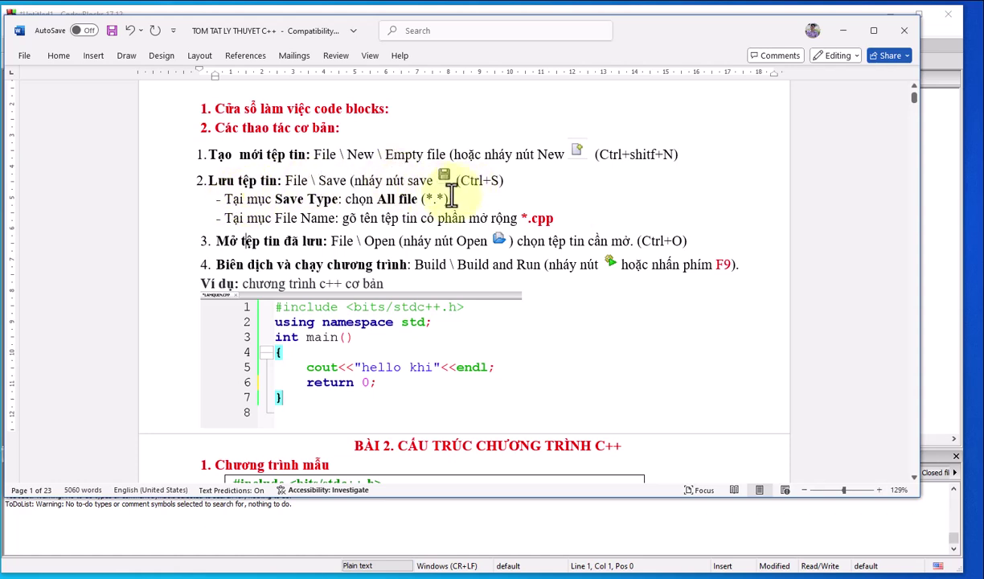
left_click(276, 551)
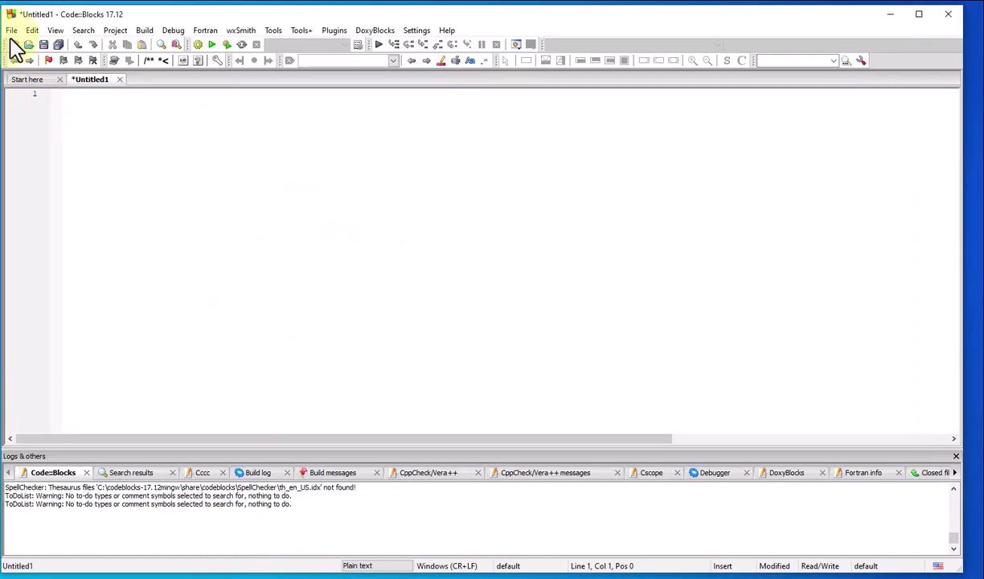
left_click(11, 32)
left_click(273, 133)
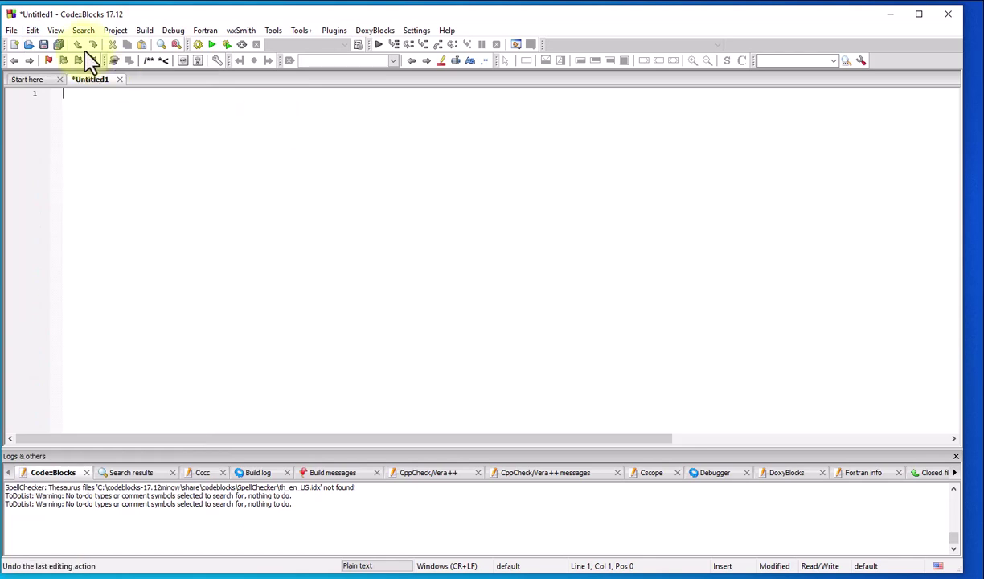
left_click(45, 44)
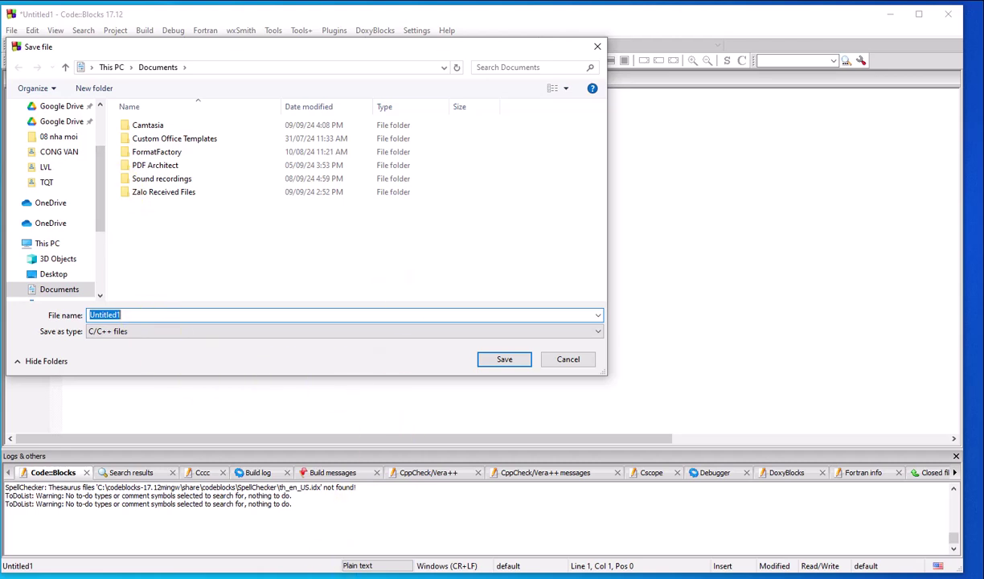
- Switch to the Word notes, change "Save Type" to "Save as Type" in the saving instructions, and minimise the document
key("alt+Tab")
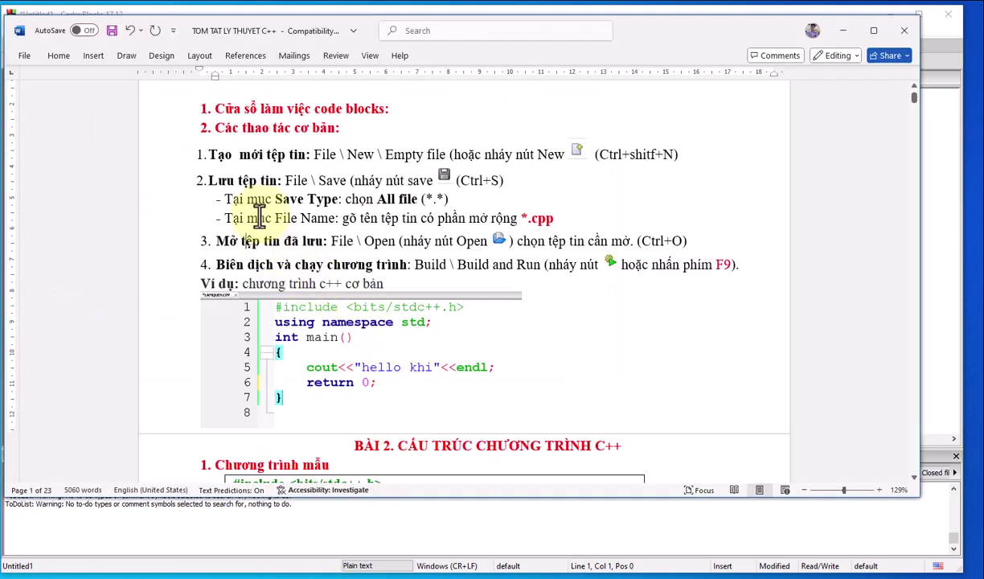
left_click_drag(276, 201, 328, 208)
left_click(313, 212)
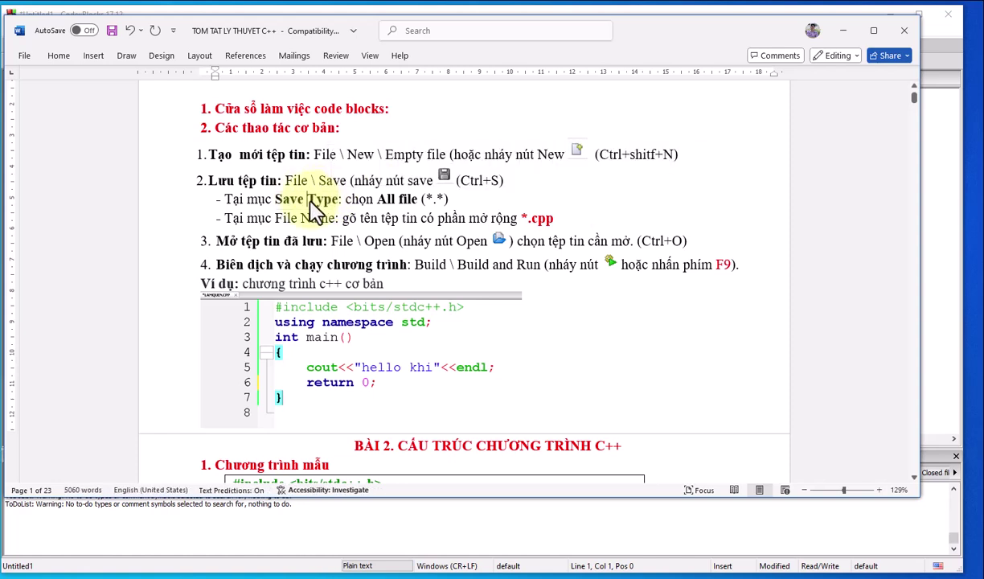
type("as")
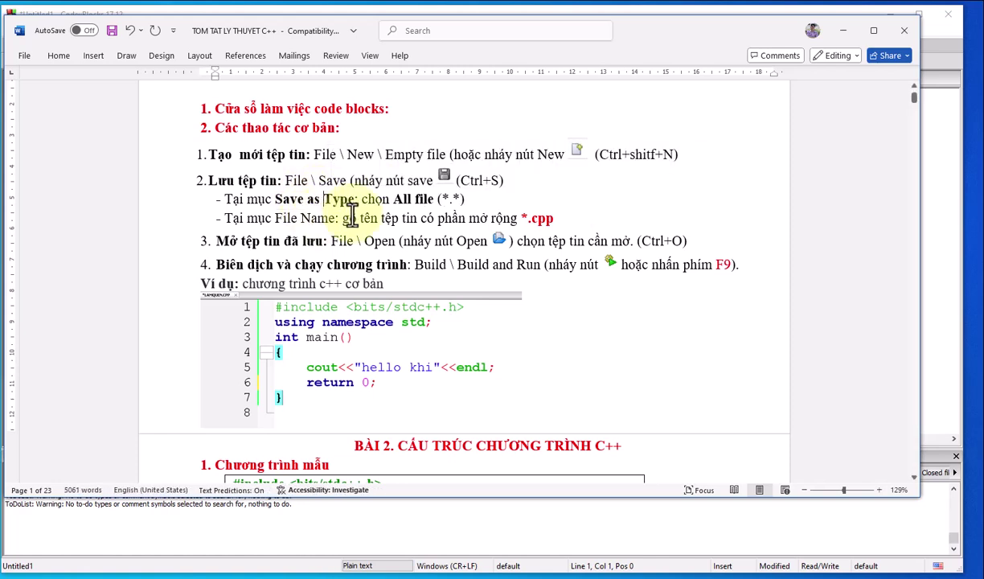
left_click_drag(361, 199, 469, 199)
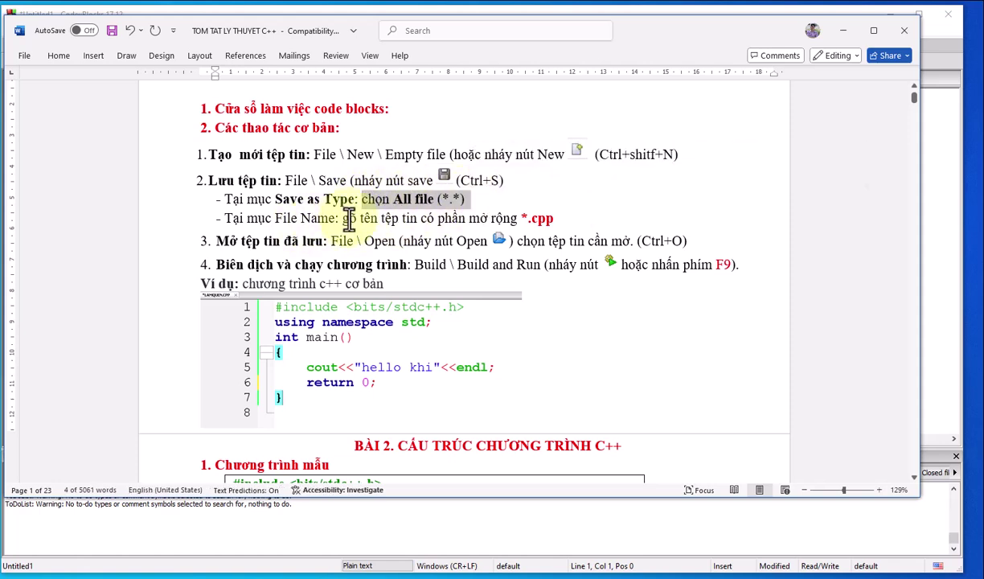
left_click_drag(342, 218, 419, 218)
left_click_drag(553, 218, 523, 219)
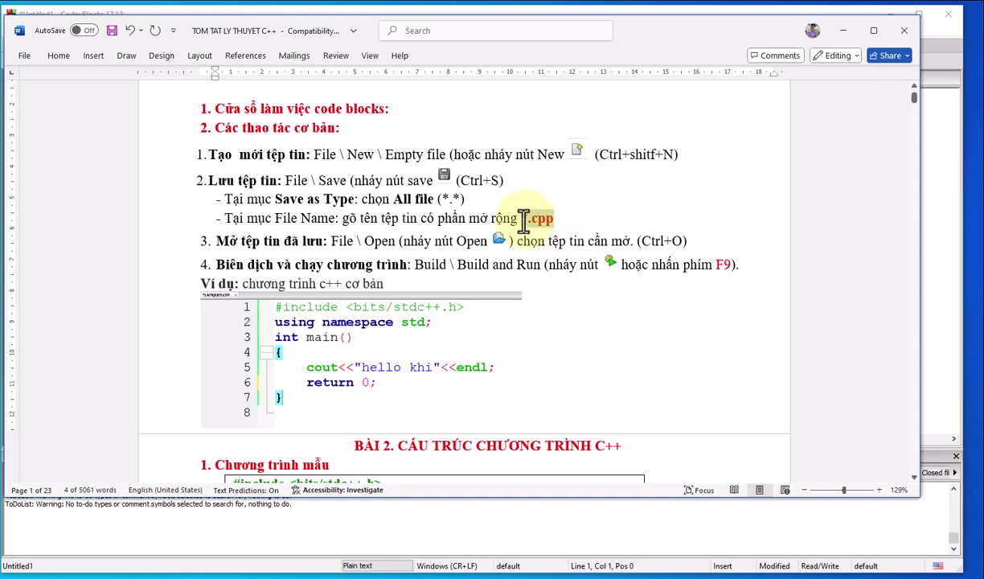
left_click(842, 31)
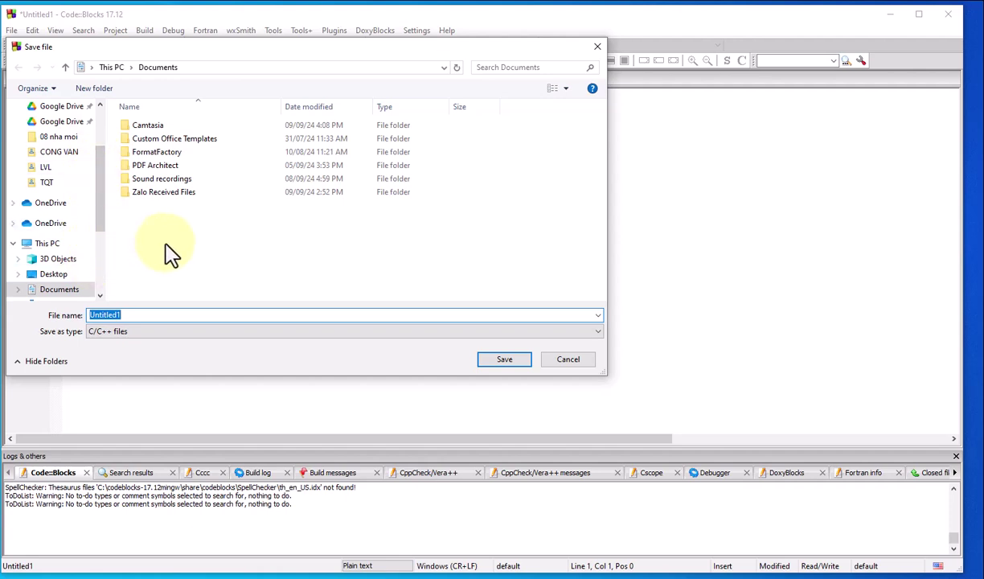
- Create a folder named 2024 inside the C++ folder on drive D: while saving the file
scroll(106, 229, "down", 1)
scroll(94, 273, "down", 2)
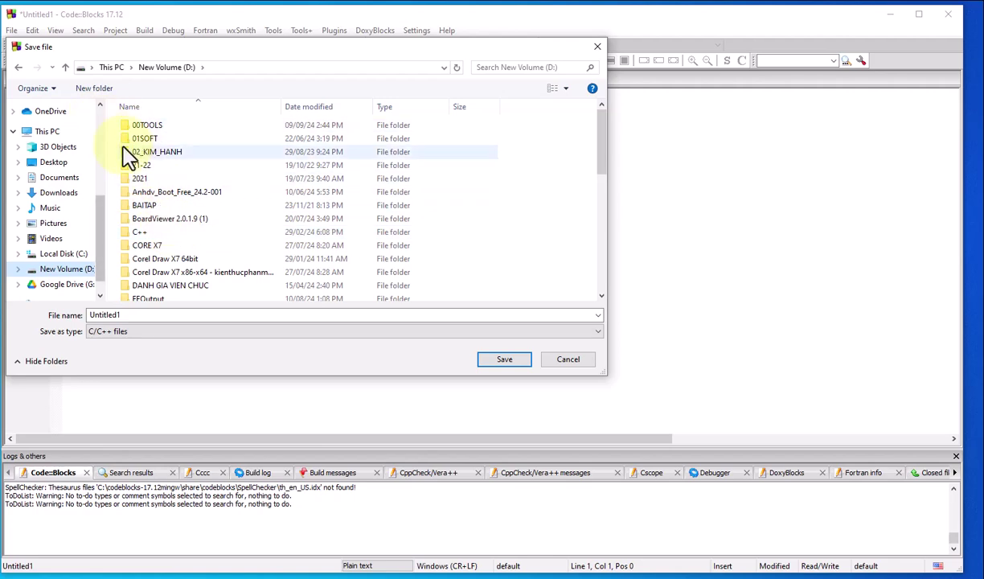
double_click(146, 230)
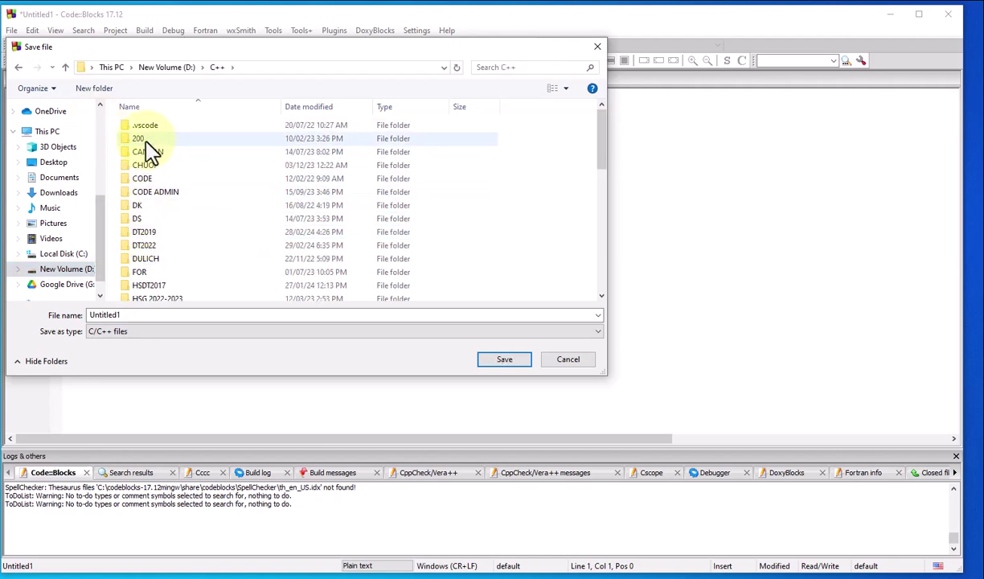
scroll(247, 258, "down", 8)
right_click(248, 288)
mouse_move(371, 426)
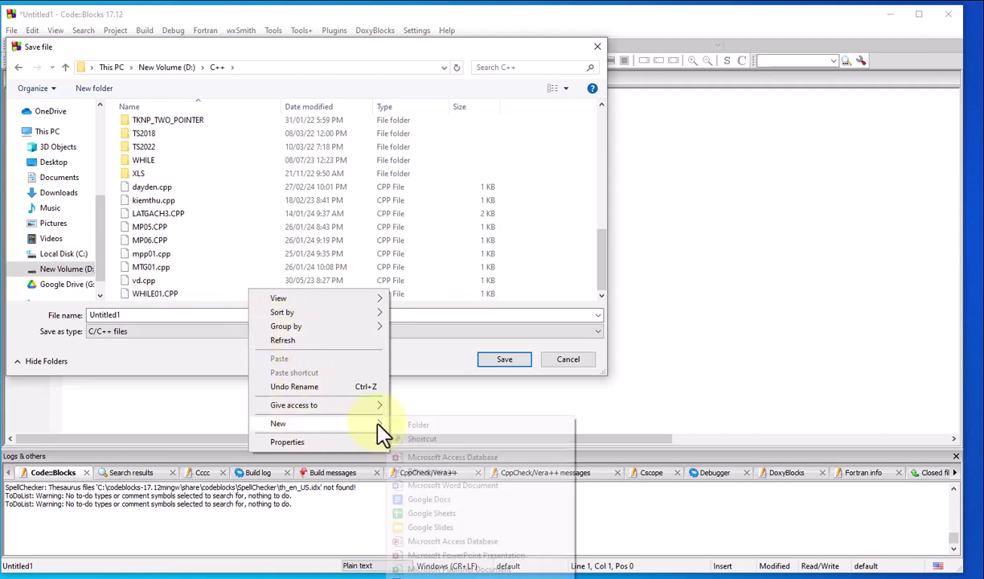
left_click(417, 435)
type("2024")
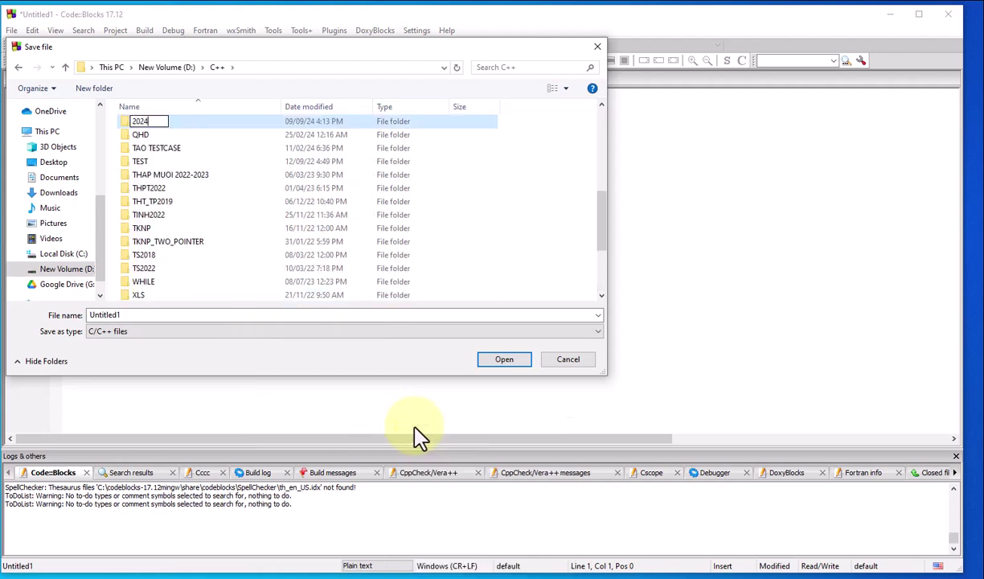
key("Return")
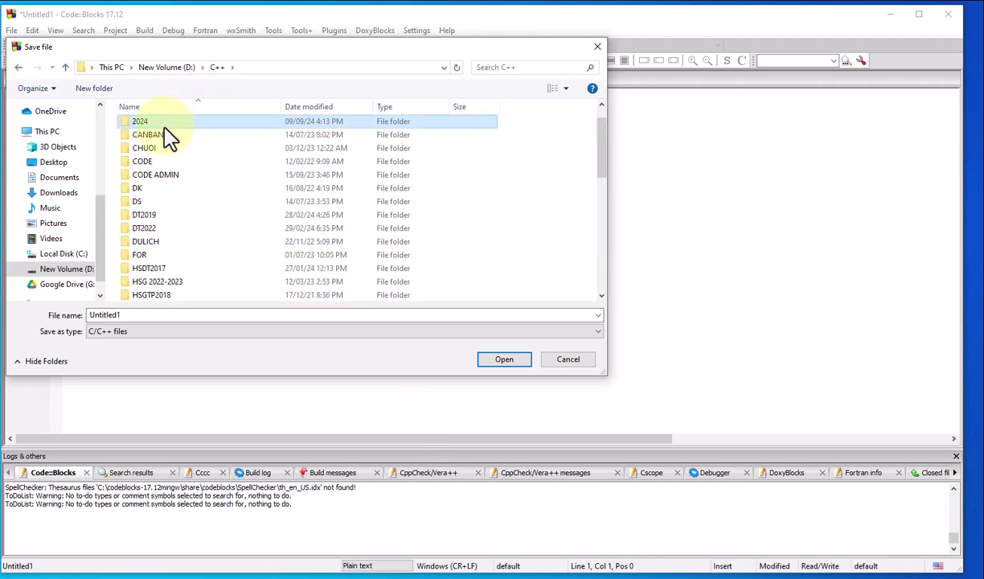
- Choose the 2024 folder as the save location and set the file type to All files (*.*)
double_click(147, 122)
left_click(352, 316)
left_click(304, 331)
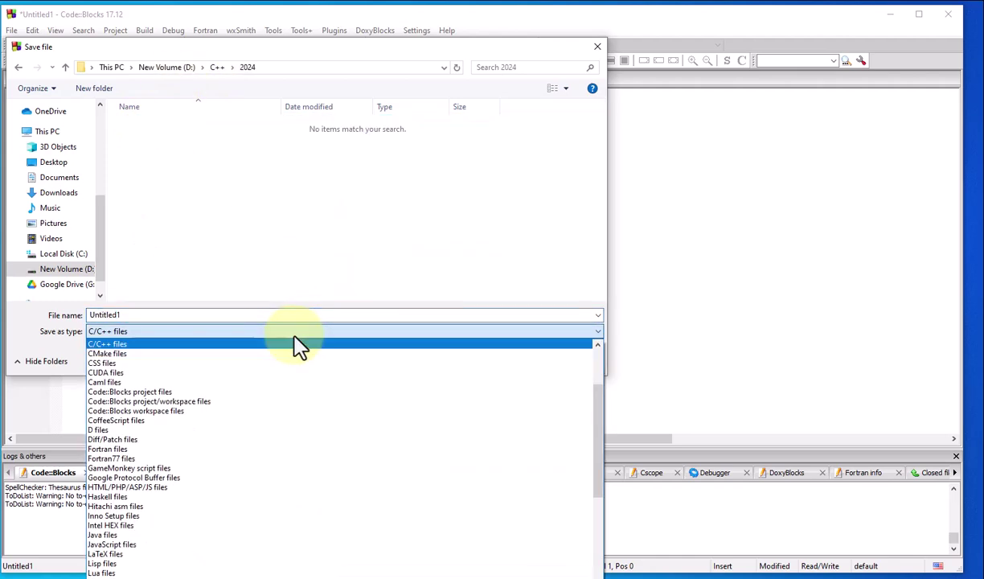
left_click(297, 345)
left_click(121, 332)
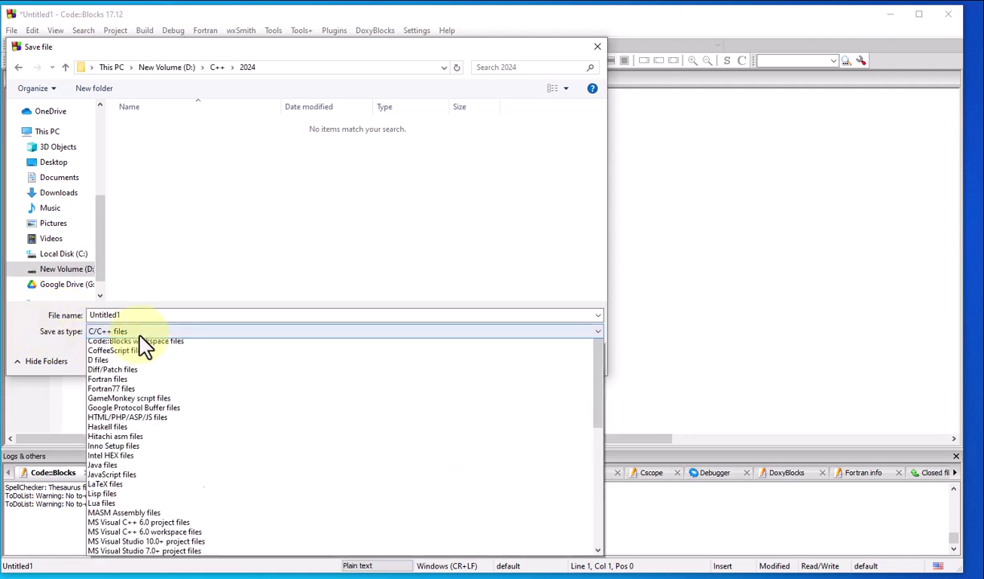
scroll(161, 402, "down", 8)
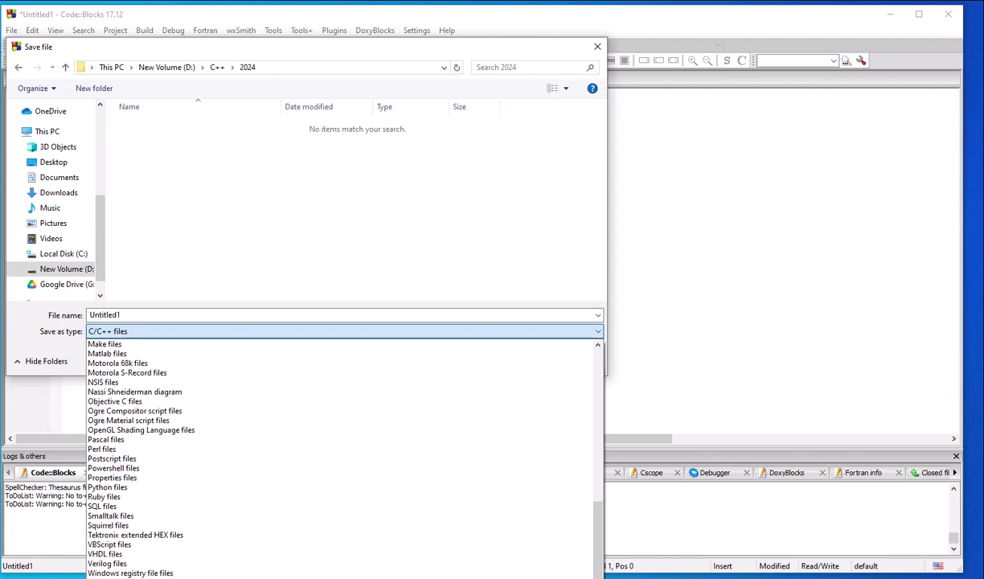
left_click(121, 575)
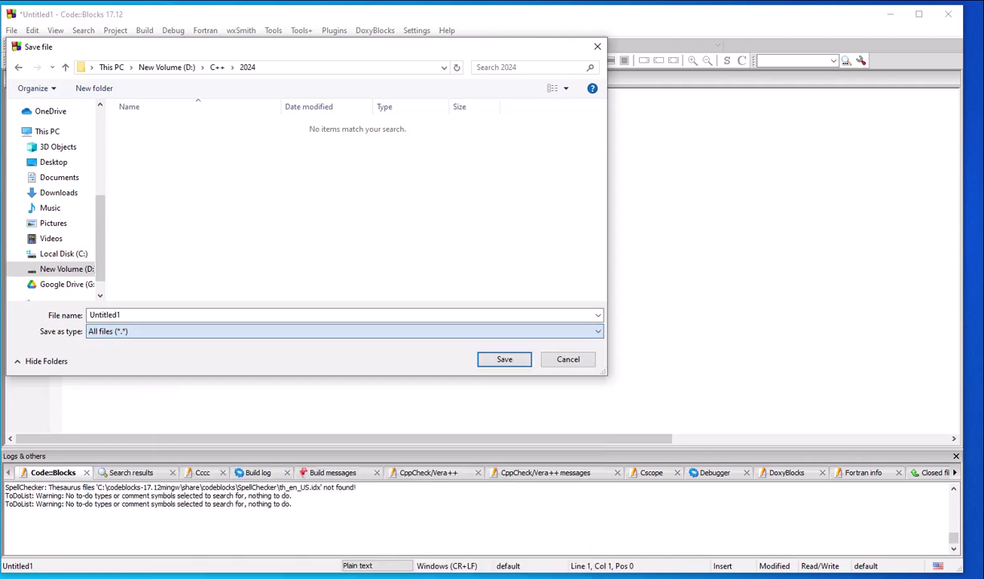
left_click(129, 332)
left_click_drag(600, 540, 633, 382)
scroll(633, 382, "down", 10)
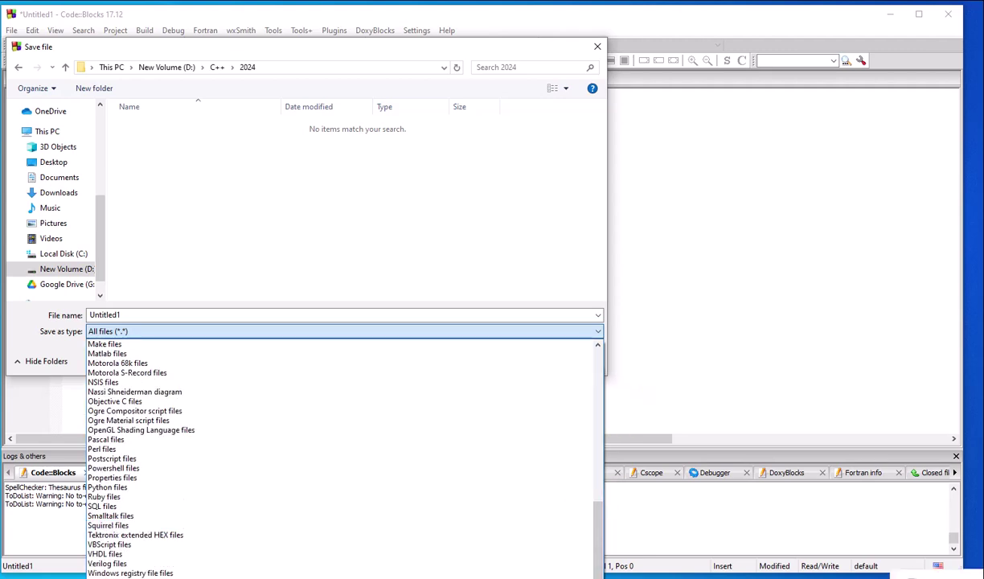
key("Escape")
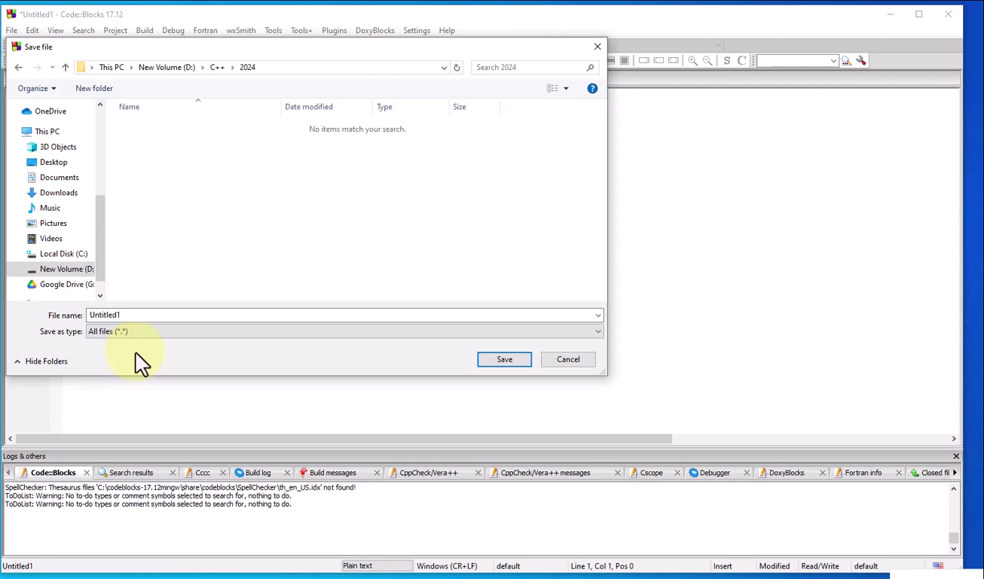
- Name the file vd1.cpp and save it in the 2024 folder
double_click(132, 317)
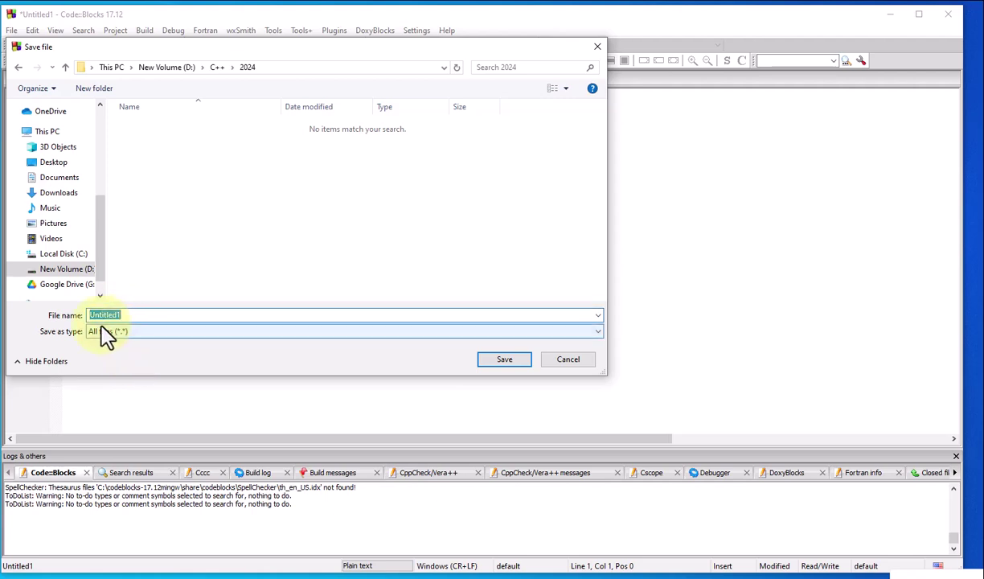
type("vsd")
type(".cpp")
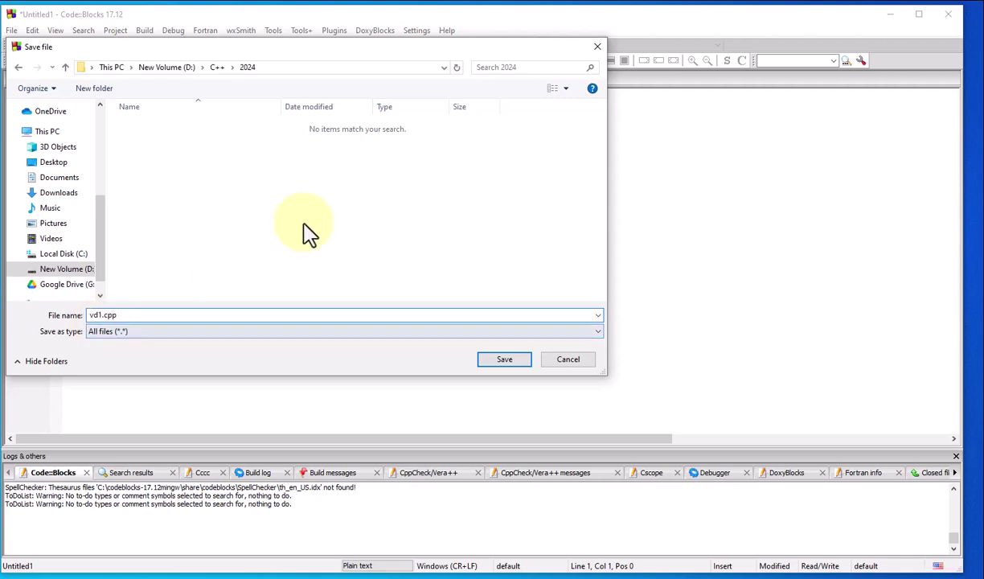
double_click(95, 316)
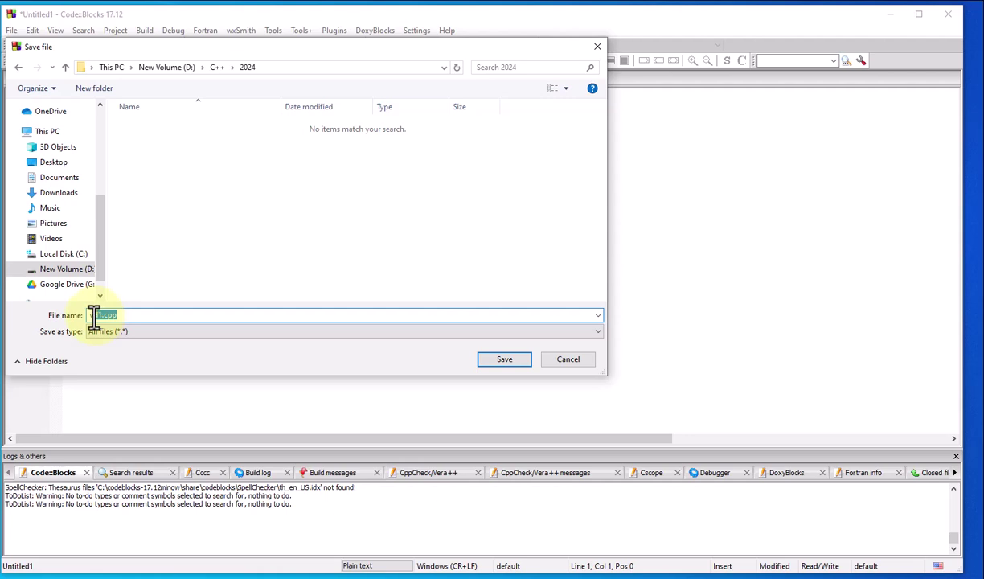
left_click(515, 368)
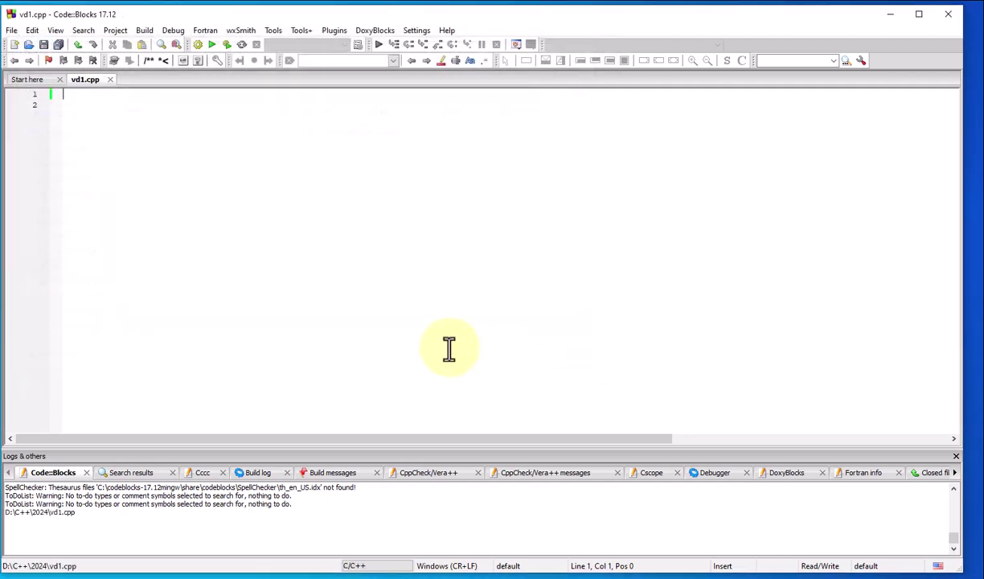
- Start line 1 of vd1.cpp with the #include directive, using the code-completion suggestion
type("#")
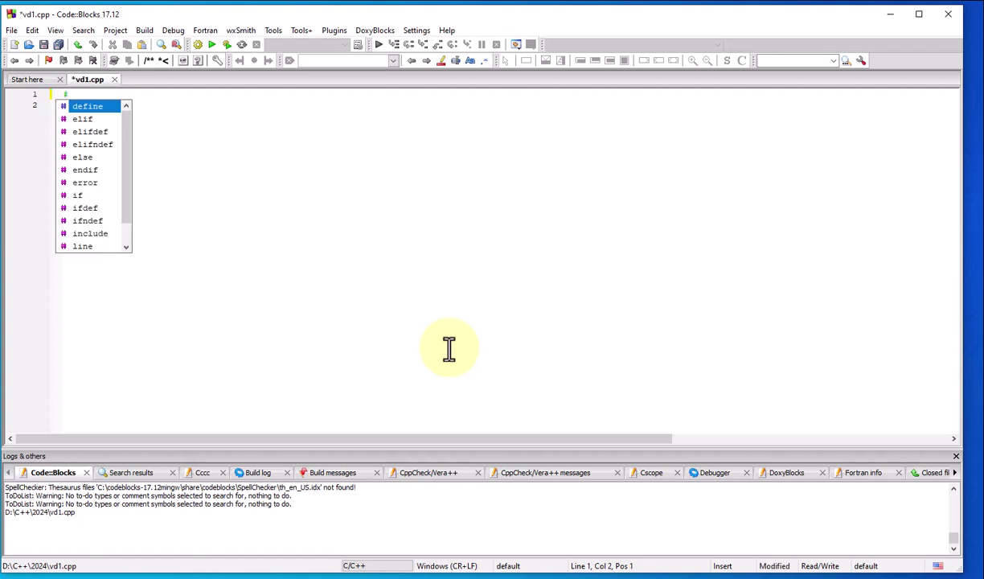
type("inlc")
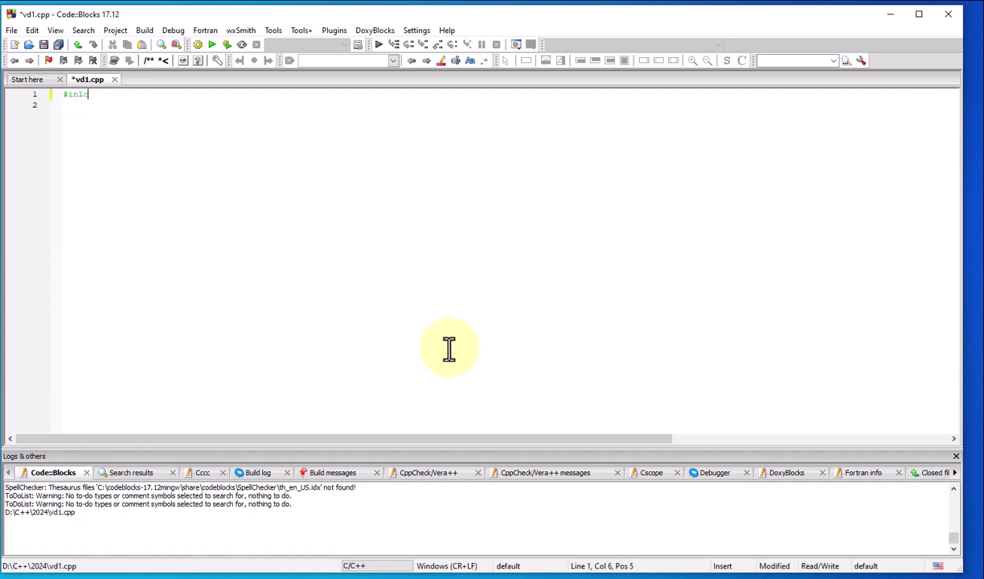
key("BackSpace")
key("BackSpace")
type("cl")
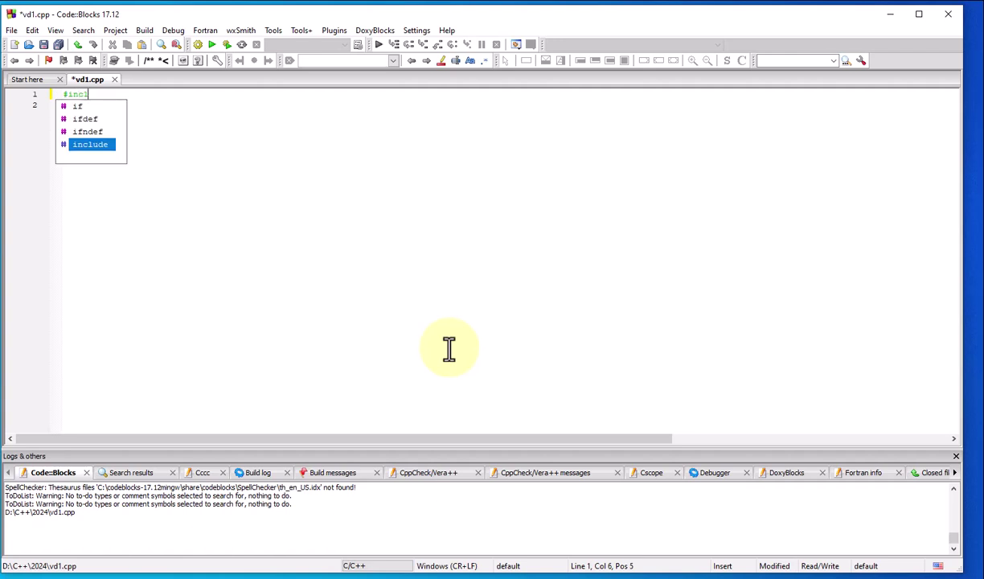
key("Return")
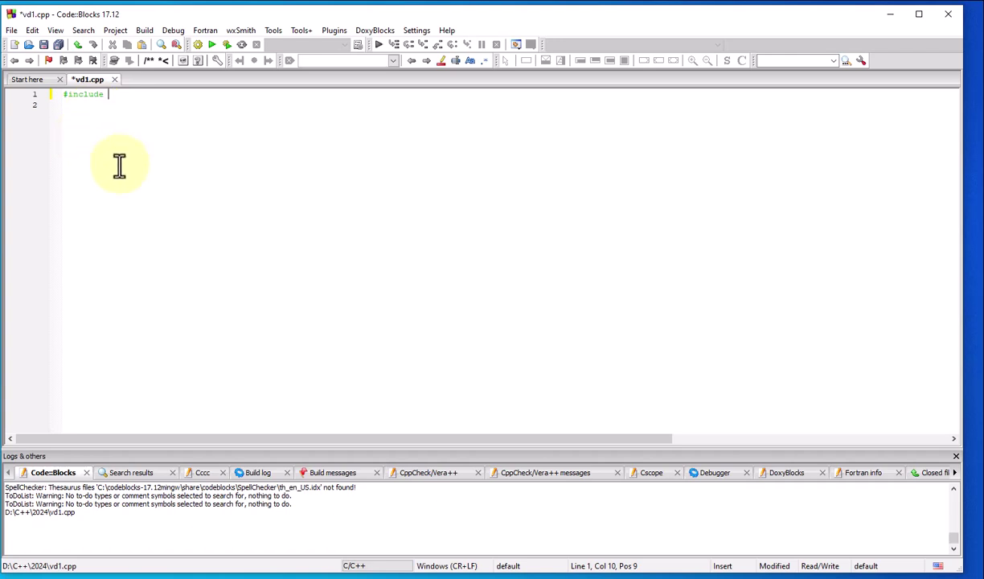
- Write the note "Ctrl + nut giua chuot" on line 2 and enlarge the editor text
left_click_drag(130, 90, 28, 103)
left_click(95, 134)
type("ctr")
key("BackSpace")
key("BackSpace")
type("r")
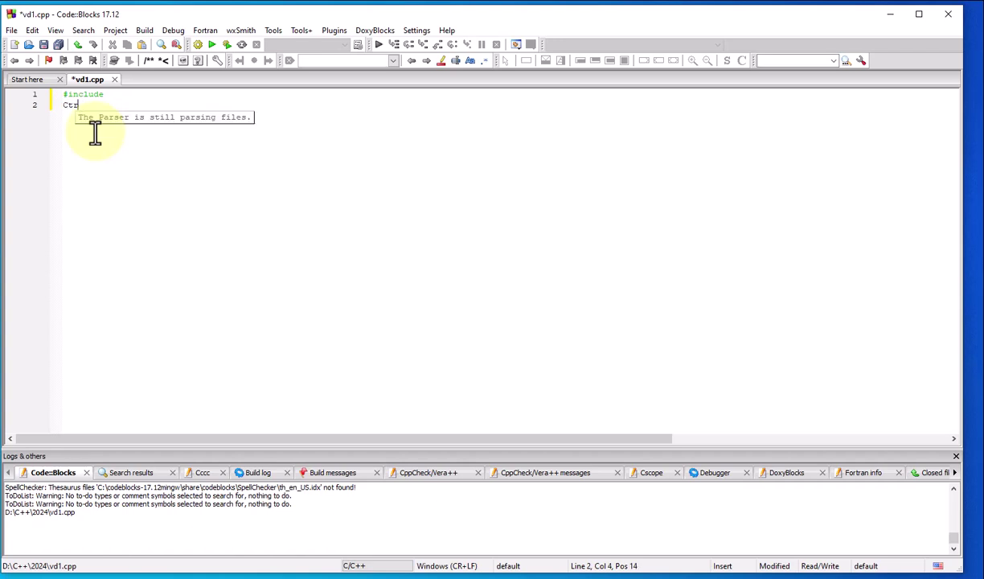
type("l + nut giua chuot")
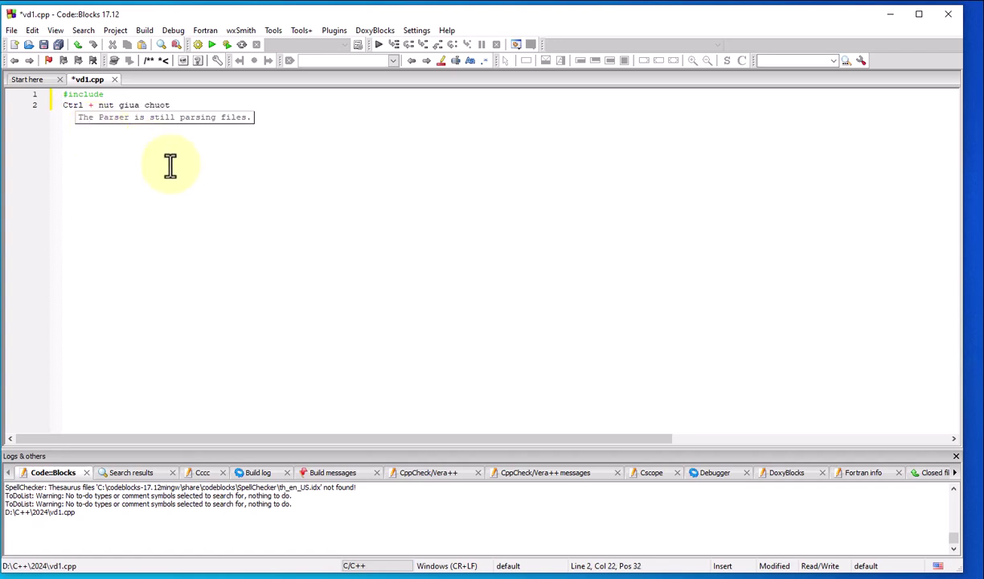
scroll(147, 152, "up", 5, "ctrl")
scroll(187, 185, "up", 1, "ctrl")
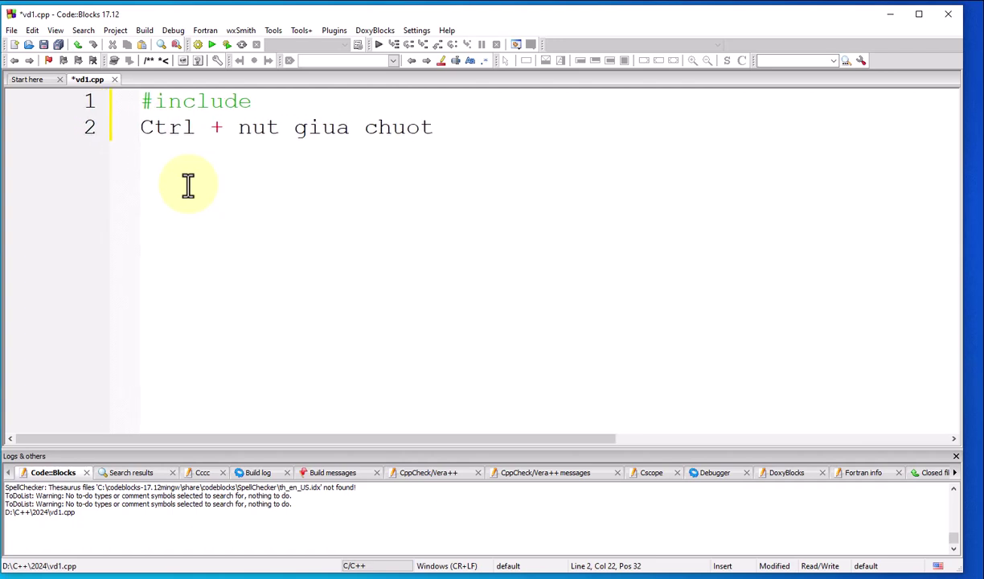
- Shorten the note on line 2 to "Ctrl + l" and reduce the editor text size
key("BackSpace")
key("BackSpace")
key("BackSpace")
key("BackSpace")
key("BackSpace")
key("BackSpace")
key("BackSpace")
key("BackSpace")
key("BackSpace")
key("BackSpace")
key("BackSpace")
key("BackSpace")
key("BackSpace")
key("BackSpace")
type("l")
scroll(187, 185, "down", 6, "ctrl")
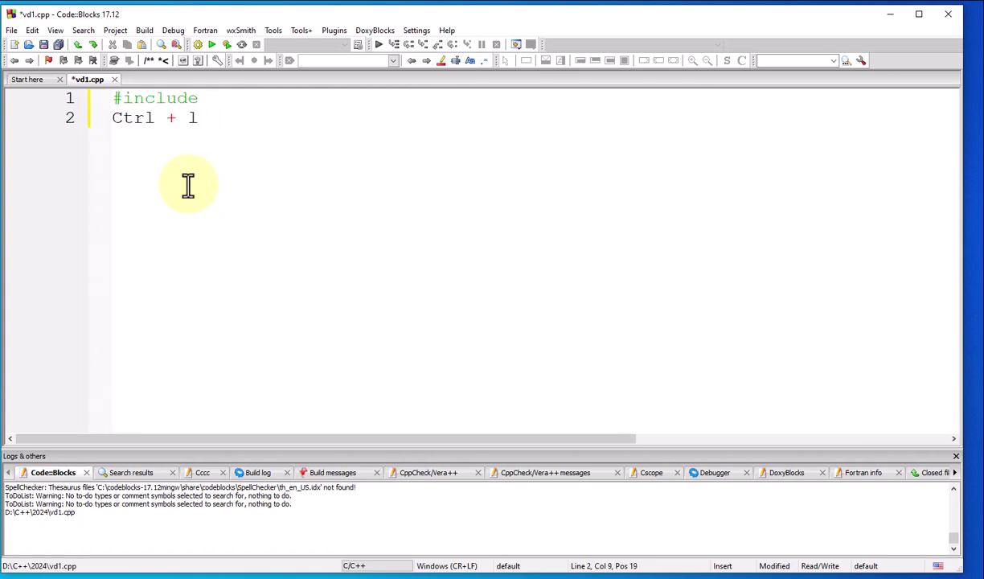
scroll(187, 185, "down", 2, "ctrl")
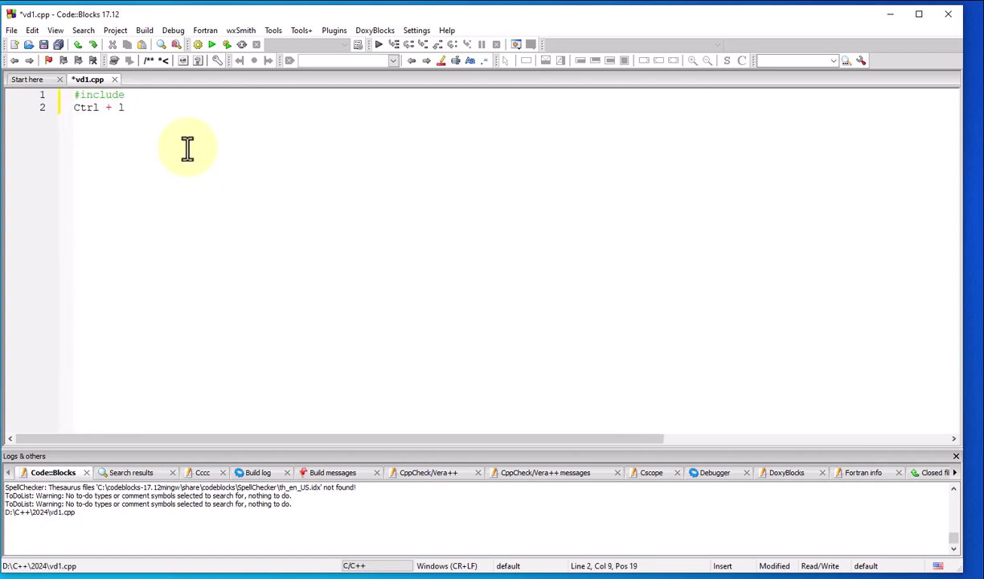
- Delete the note on line 2 and enlarge the editor text for easier reading
left_click_drag(179, 114, 51, 114)
key("BackSpace")
scroll(186, 136, "up", 5, "ctrl")
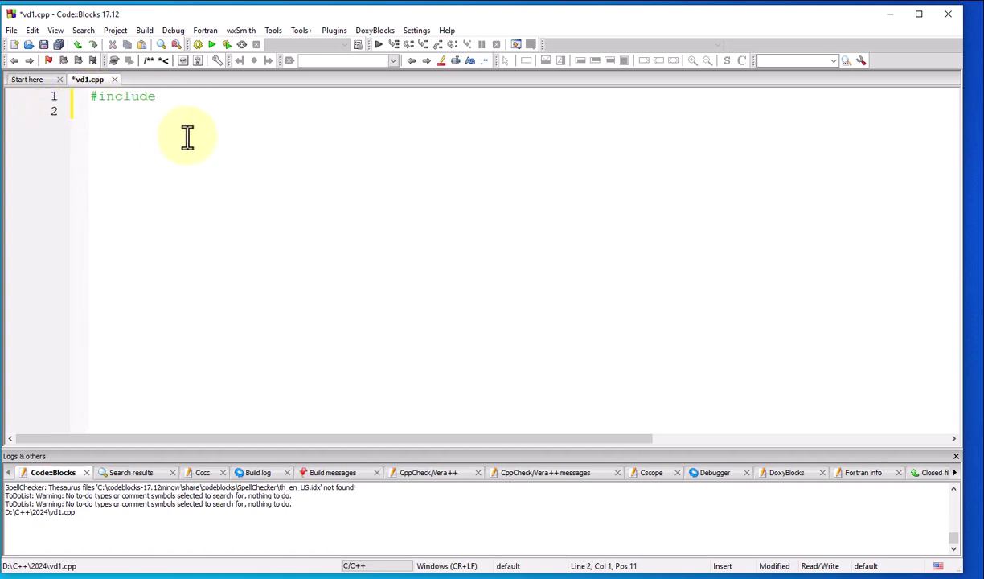
- Complete the include directive on line 1 with <bits/stdc++.h> and start a new line
left_click(242, 100)
type("<")
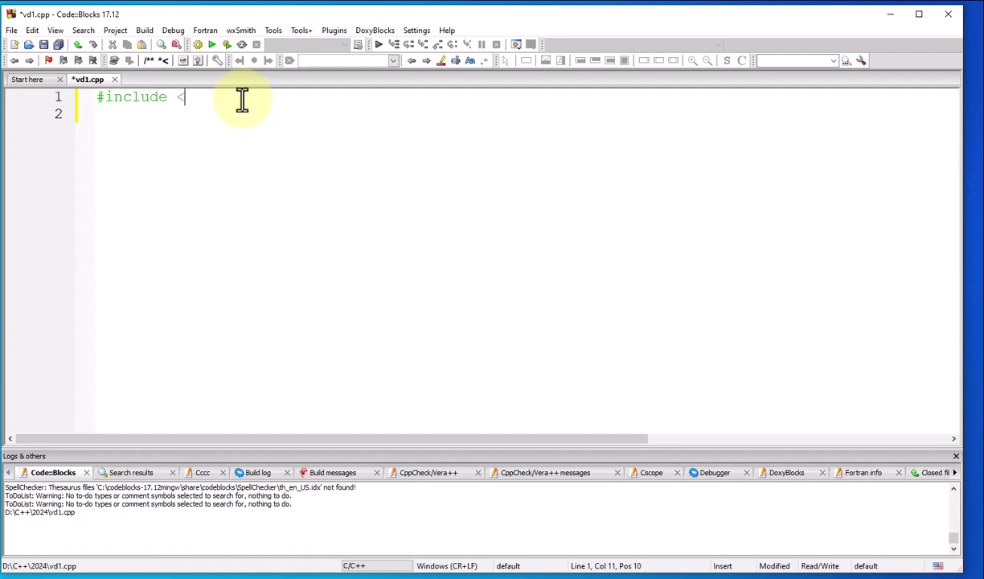
type("bits/stdc++.h>")
key("Return")
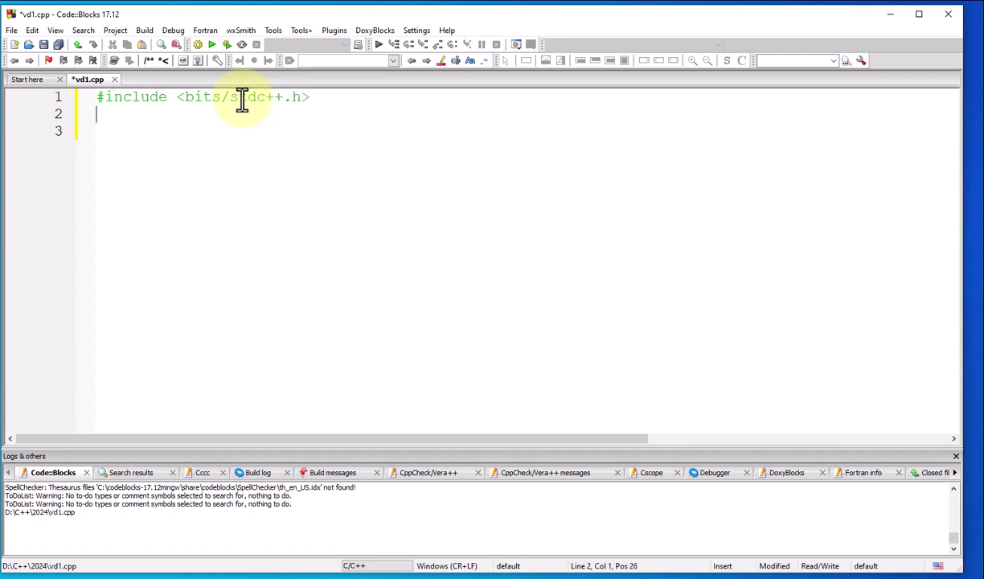
- Add "using namespace std;" on line 2 and the function header "int main()" on line 3, followed by a new line
type("using na")
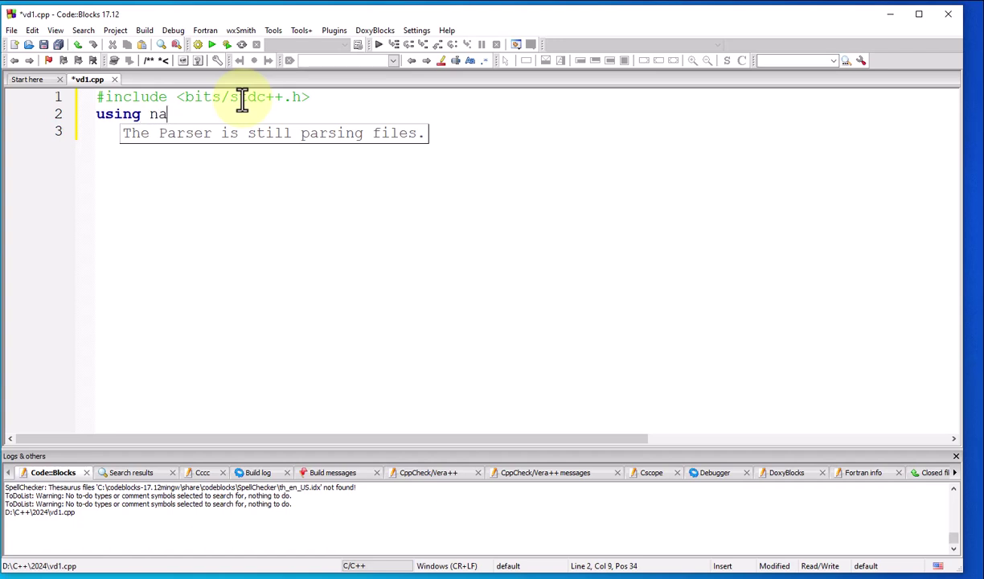
type("mespace ")
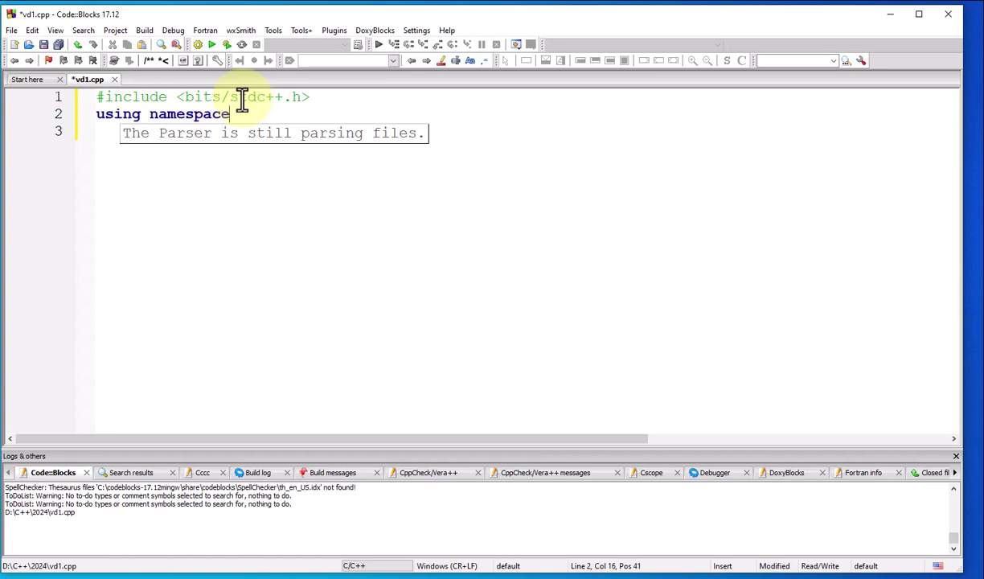
type("std;")
key("Return")
type("int main")
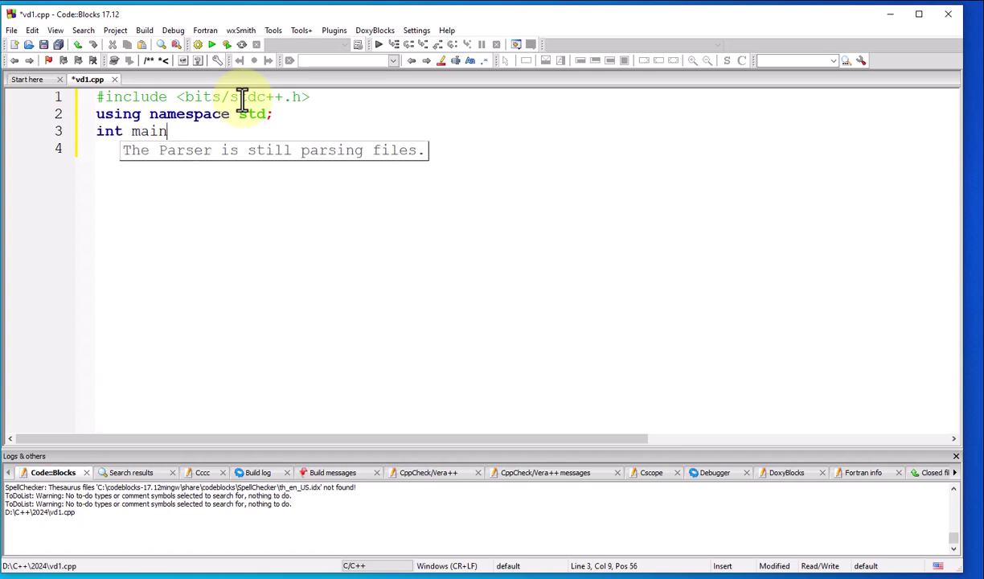
type("()")
key("Return")
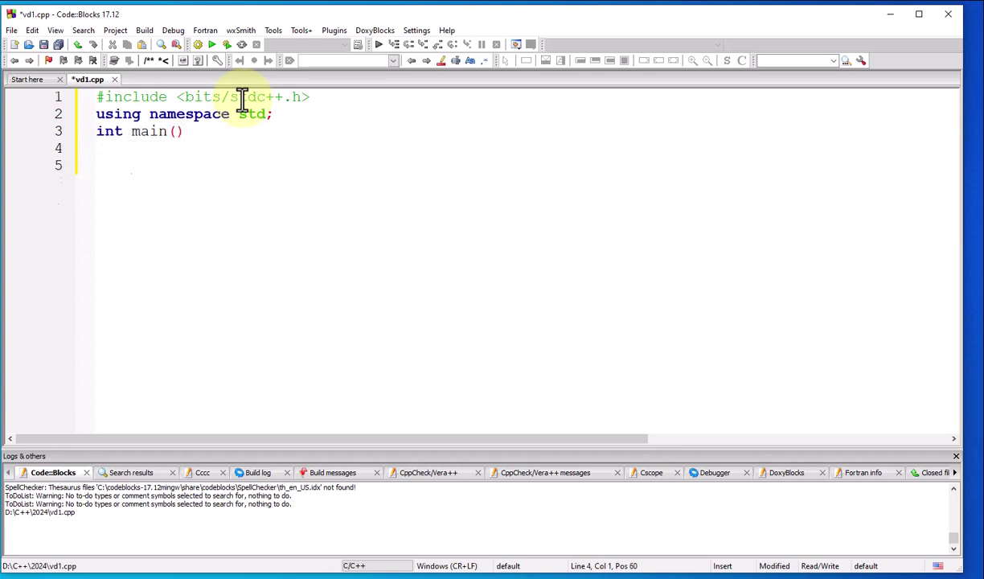